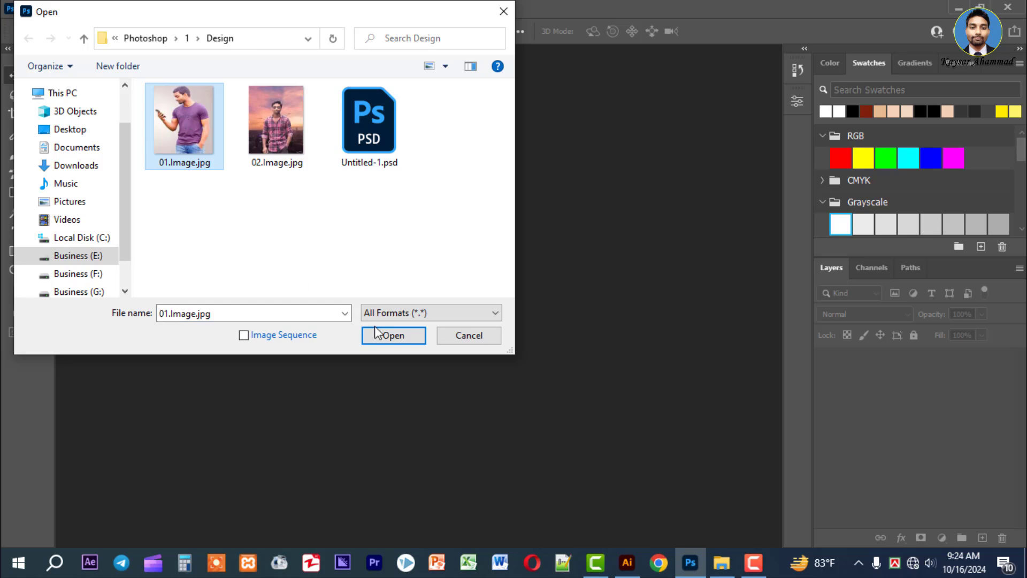
# Open 01.Image.jpg and unlock its Background layer
pyautogui.click(378, 334)
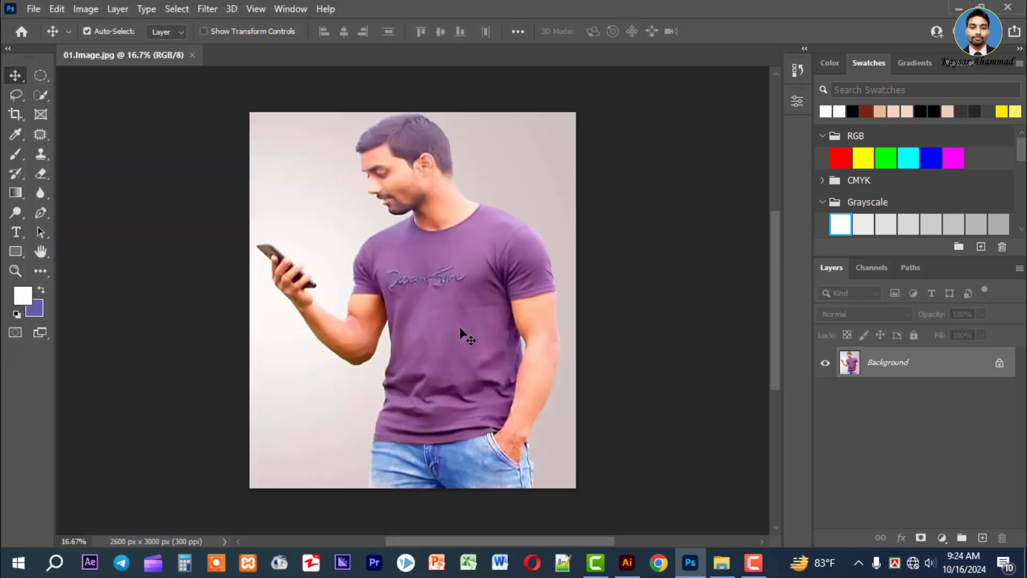
pyautogui.click(999, 365)
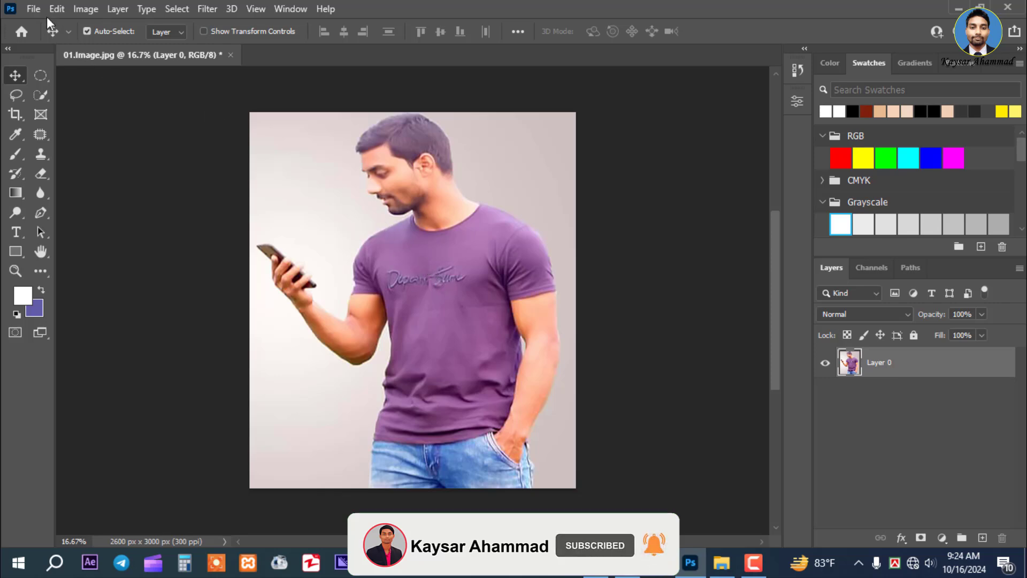
# Save the document as 01.Image.psd in Photoshop format with Maximize Compatibility enabled
pyautogui.click(33, 7)
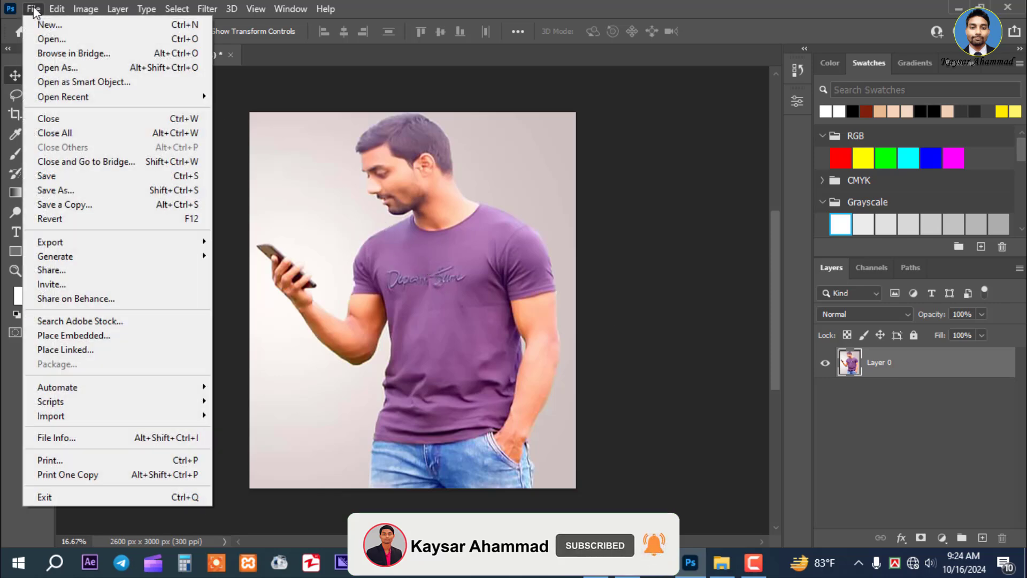
pyautogui.click(73, 176)
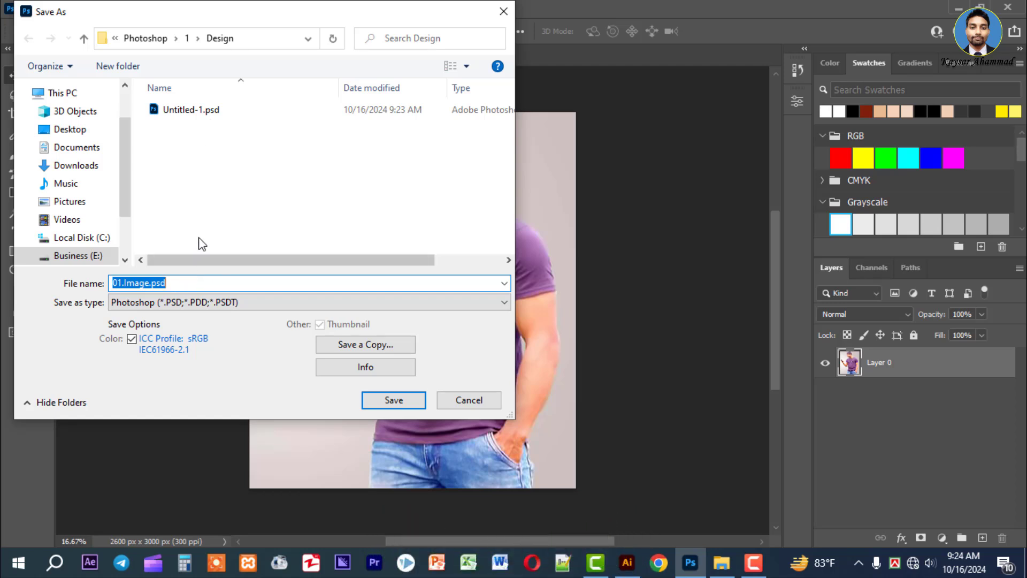
pyautogui.click(183, 308)
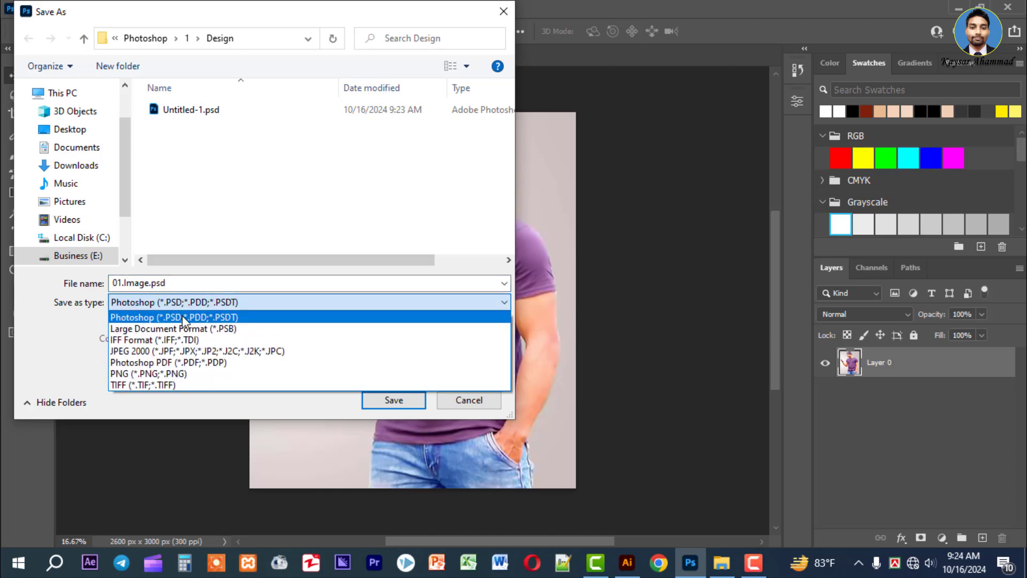
pyautogui.click(182, 315)
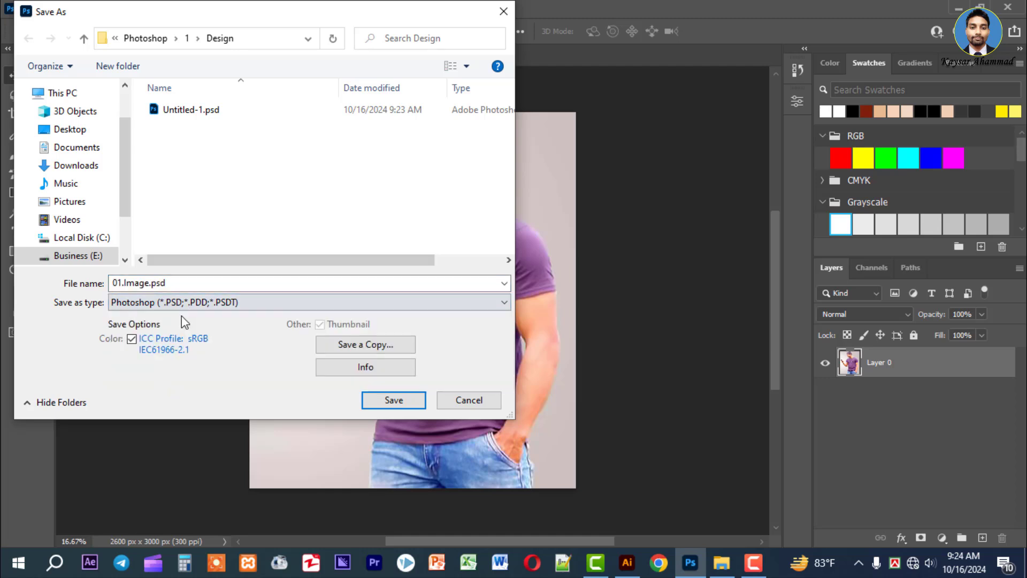
pyautogui.click(393, 403)
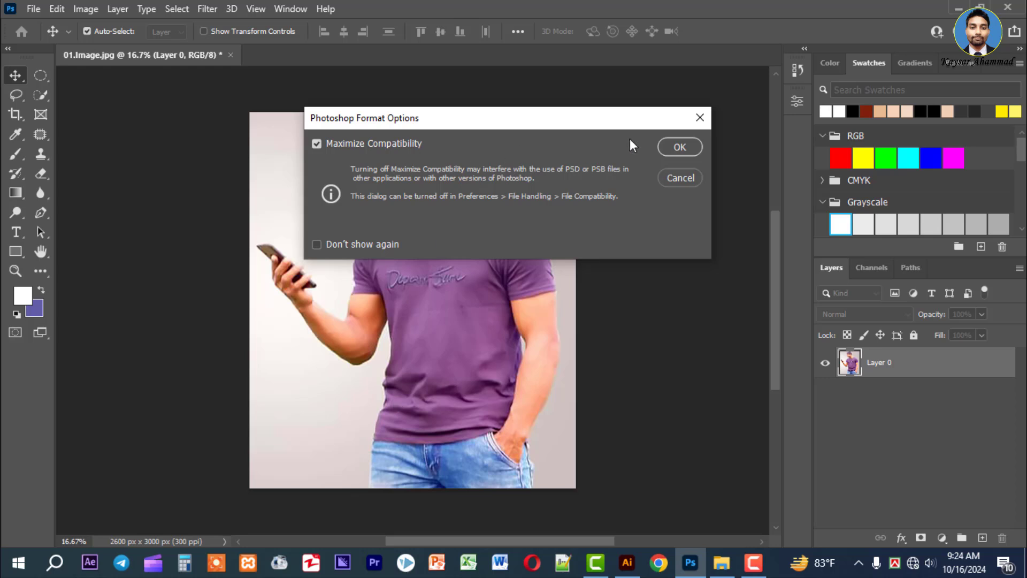
pyautogui.click(693, 147)
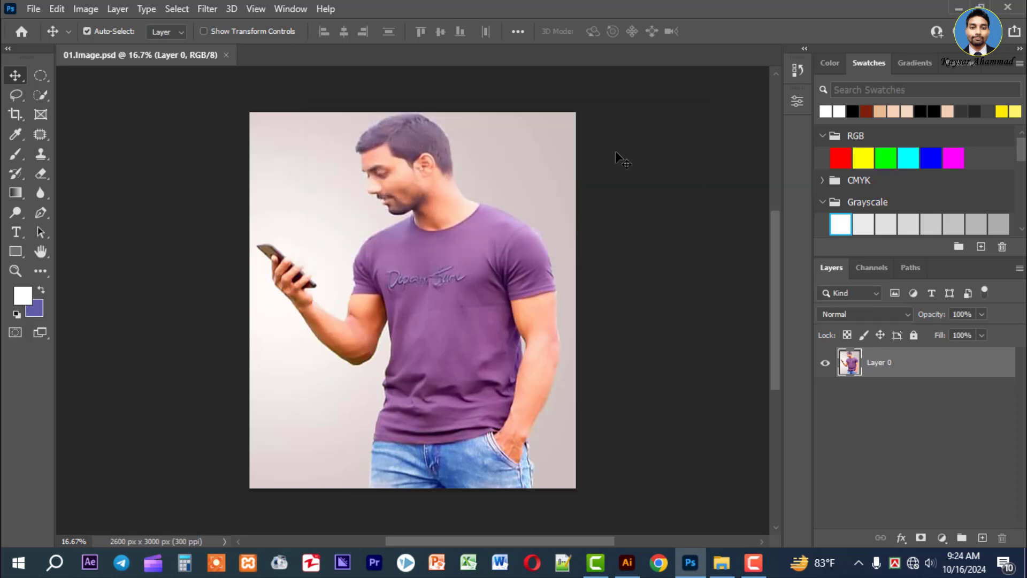
# Duplicate Layer 0 as Layer 0 copy within the same document
pyautogui.rightClick(905, 370)
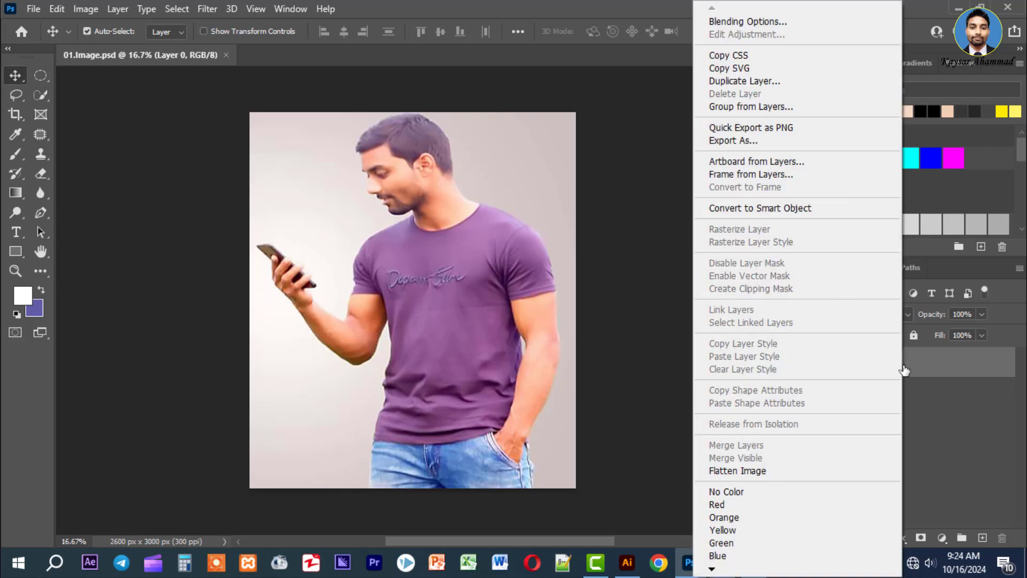
pyautogui.click(737, 81)
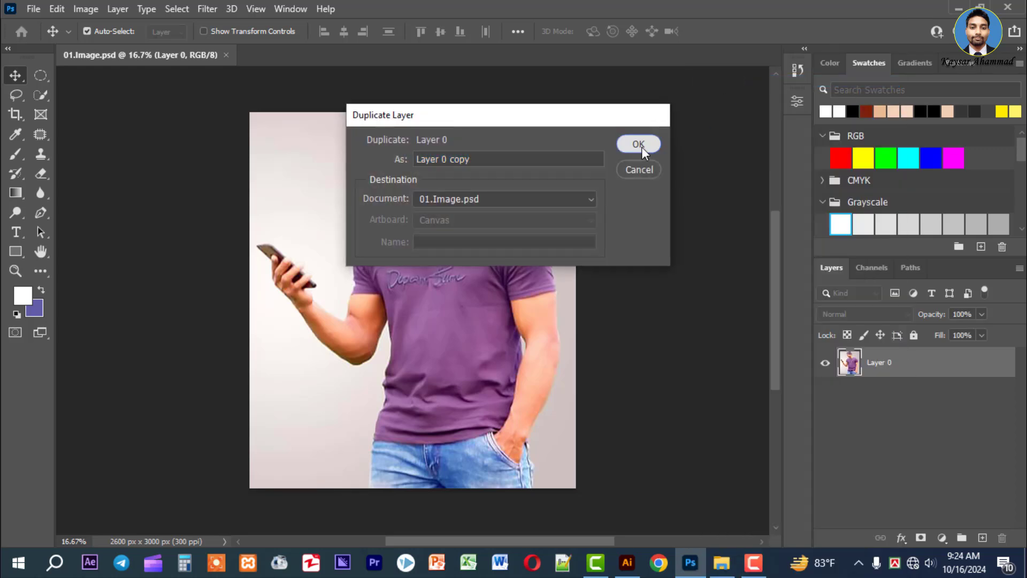
pyautogui.click(641, 147)
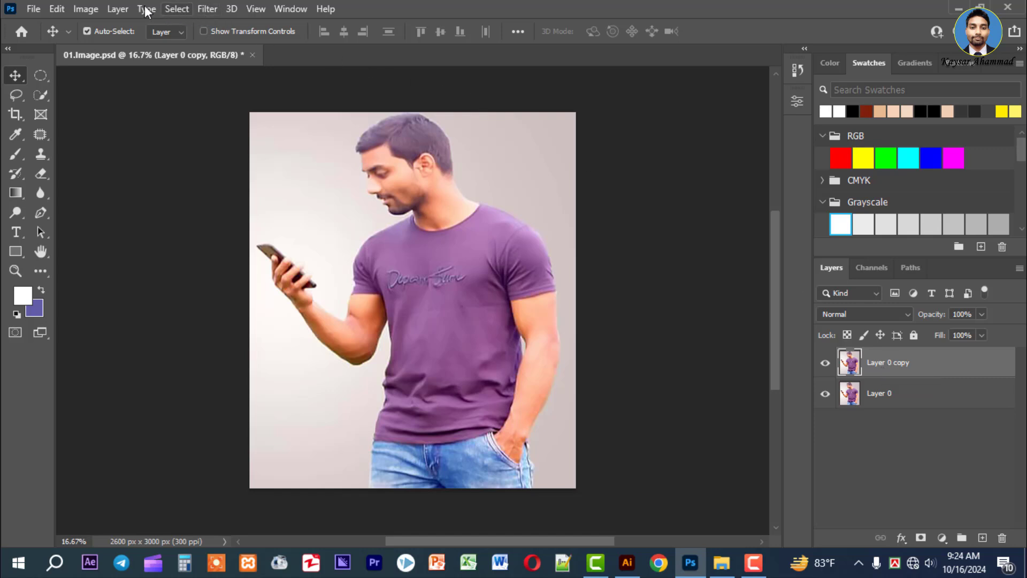
# Apply a Black & White adjustment with the Default preset to Layer 0 copy
pyautogui.click(86, 9)
pyautogui.moveTo(146, 52)
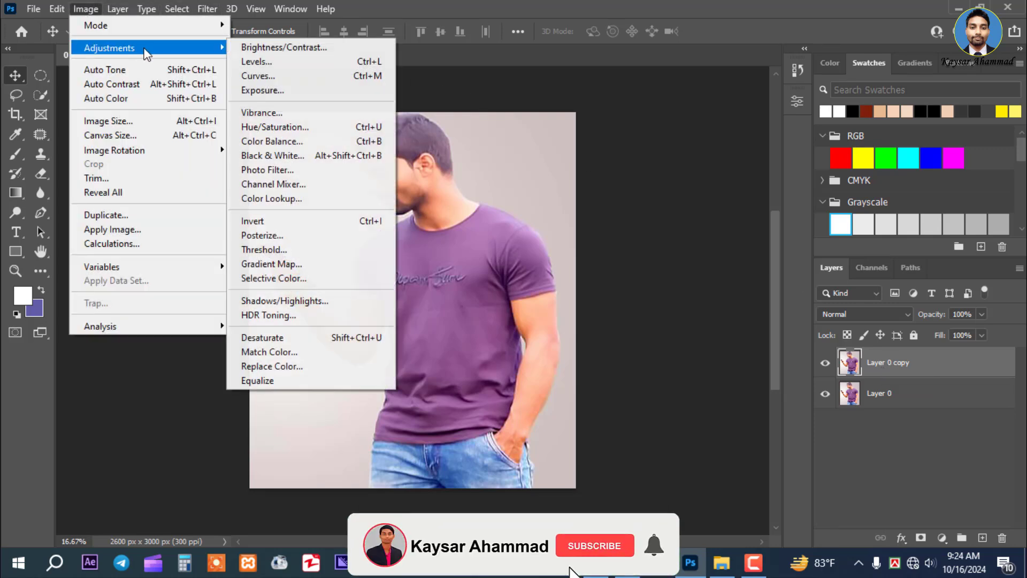
pyautogui.click(303, 159)
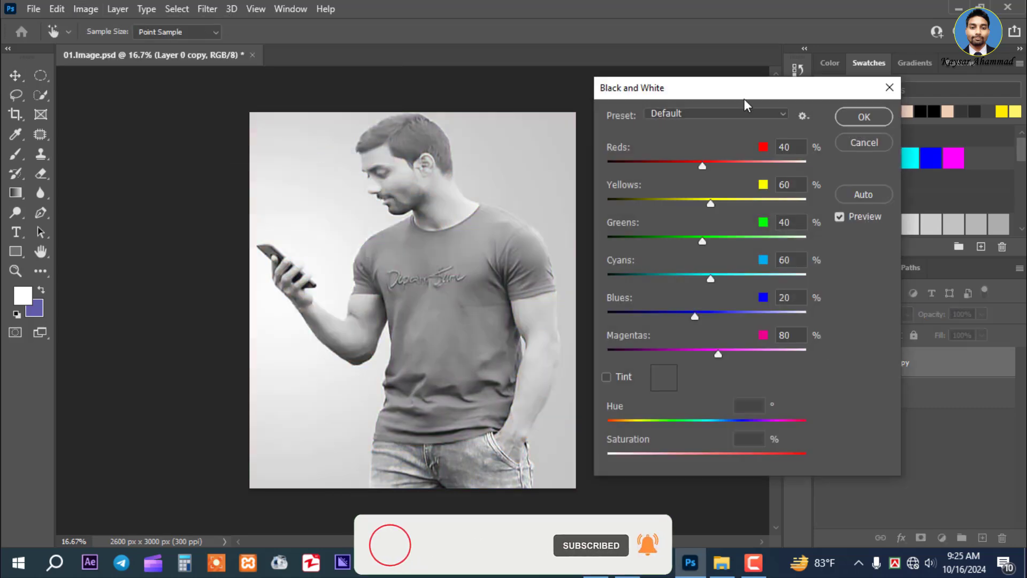
pyautogui.moveTo(785, 95); pyautogui.dragTo(413, 94)
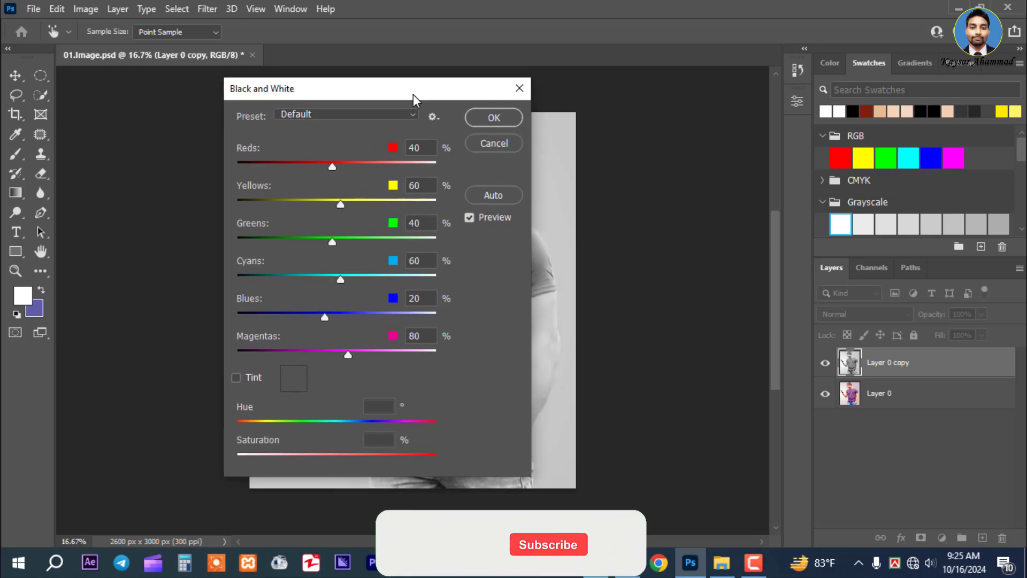
pyautogui.click(493, 118)
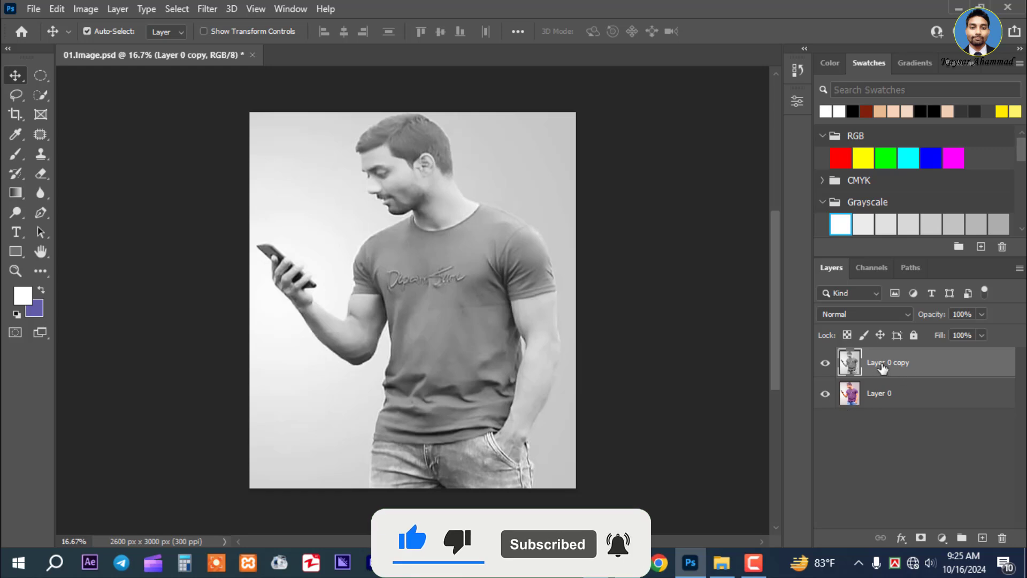
# Put Layer 0 copy into Group 1 and give the group an inverted, fully black layer mask
pyautogui.rightClick(929, 364)
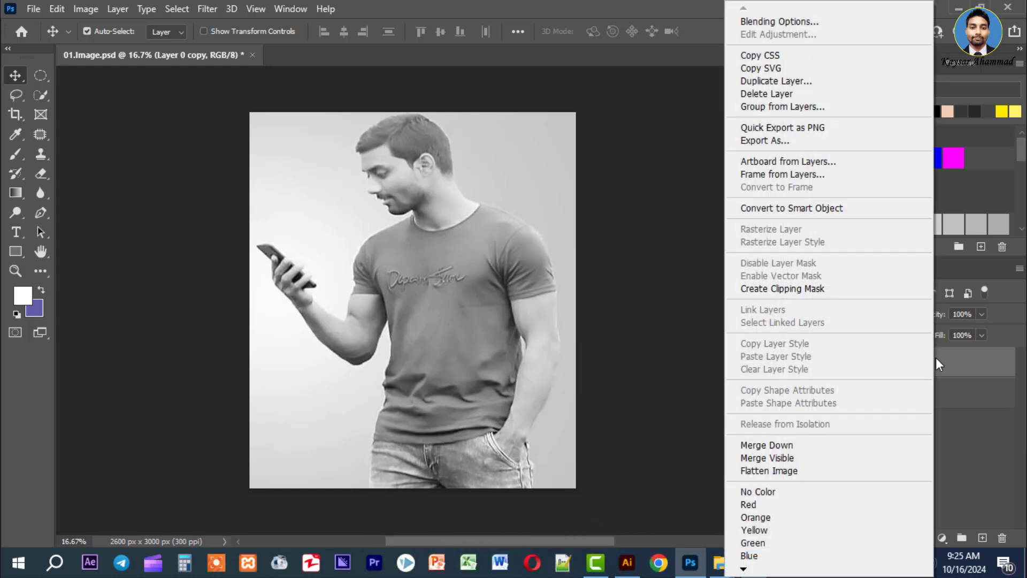
pyautogui.click(788, 107)
pyautogui.click(631, 164)
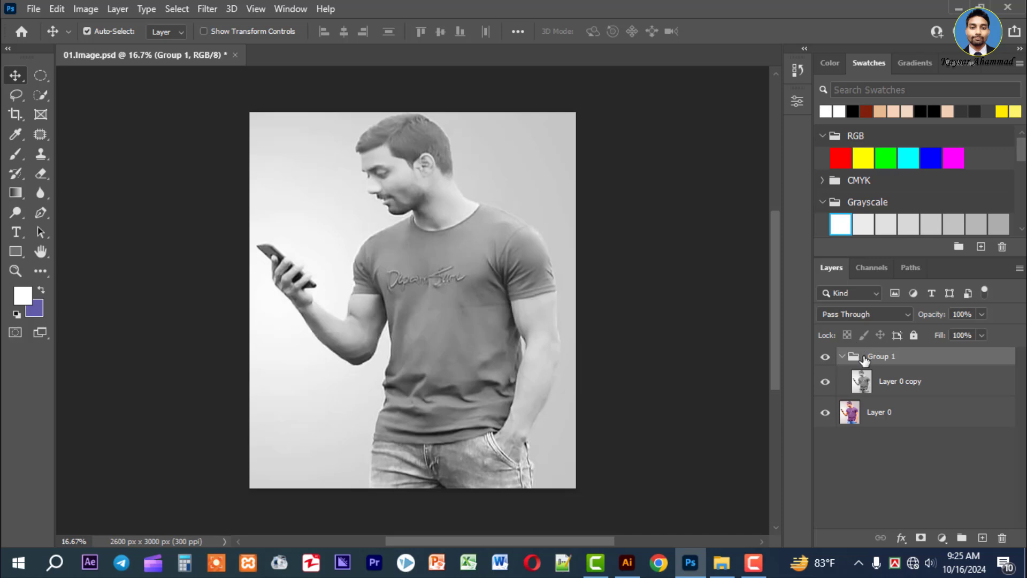
pyautogui.click(921, 539)
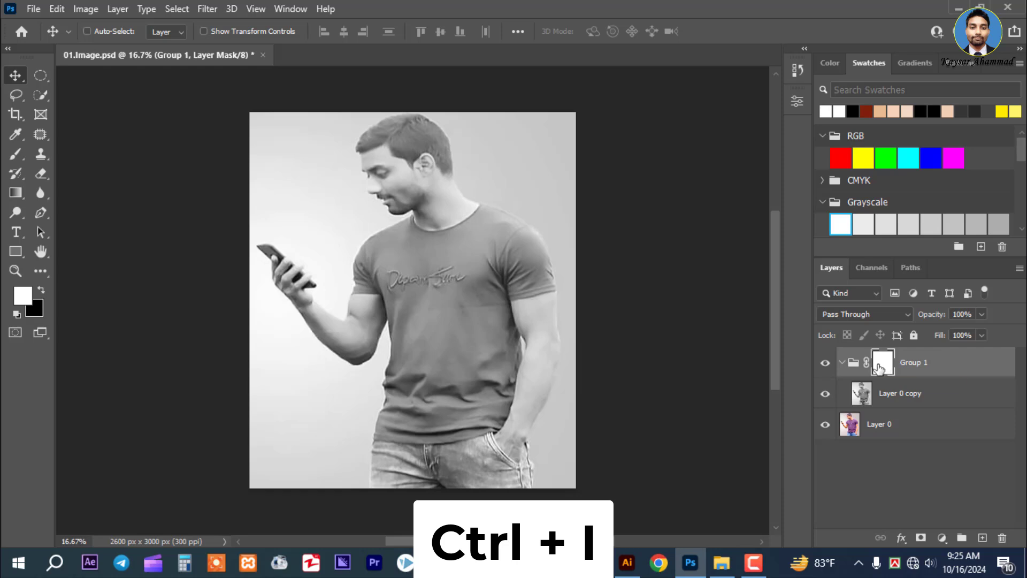
pyautogui.hotkey('ctrl', 'i')
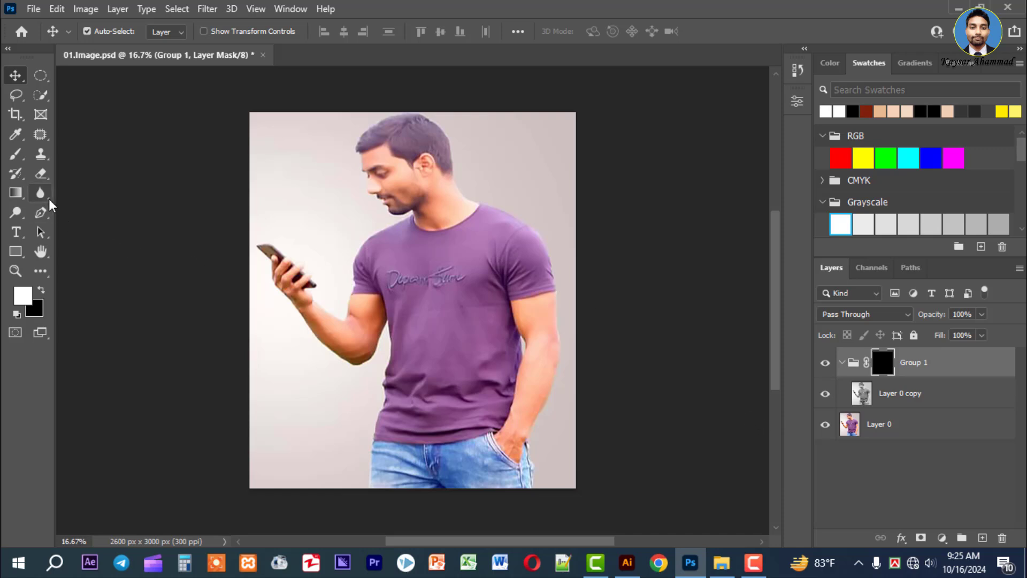
# Set up the Brush tool with a white foreground and the Soft Round tip at 171 px
pyautogui.click(16, 154)
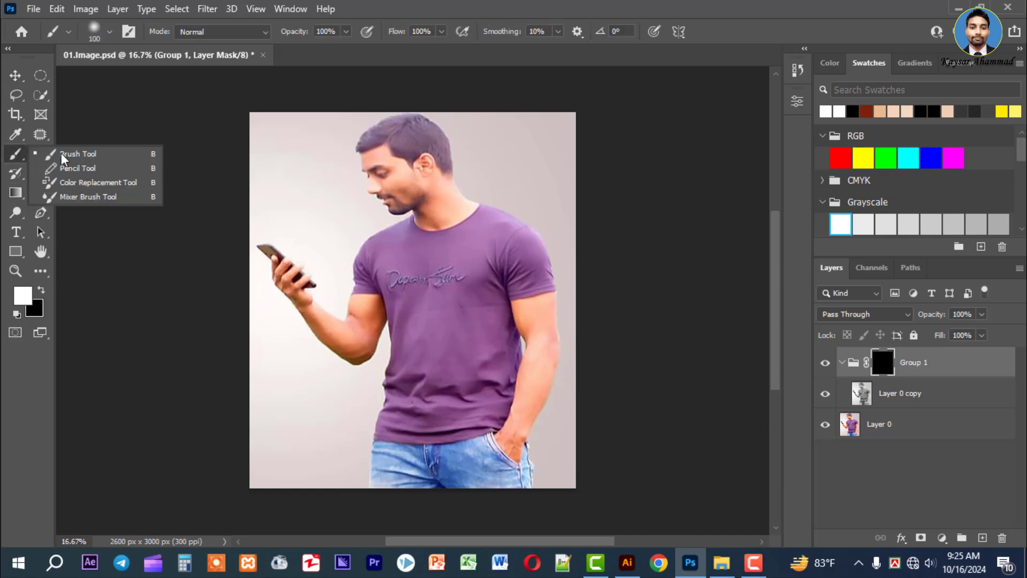
pyautogui.click(107, 160)
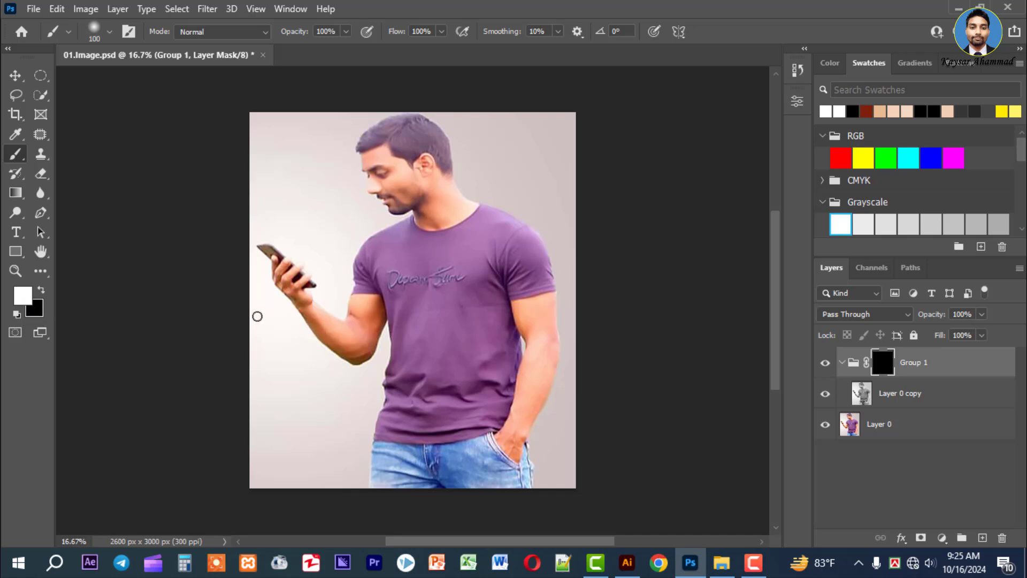
pyautogui.click(42, 293)
pyautogui.click(42, 292)
pyautogui.moveTo(389, 245)
pyautogui.mouseDown()
pyautogui.moveTo(448, 291)
pyautogui.moveTo(485, 277)
pyautogui.moveTo(375, 242)
pyautogui.moveTo(391, 256)
pyautogui.mouseUp()
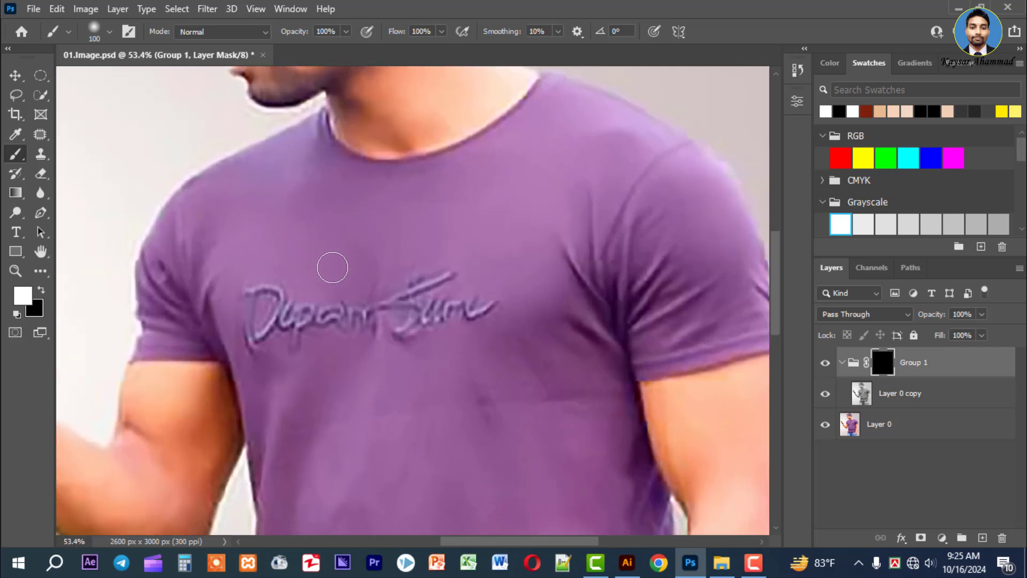
pyautogui.rightClick(345, 231)
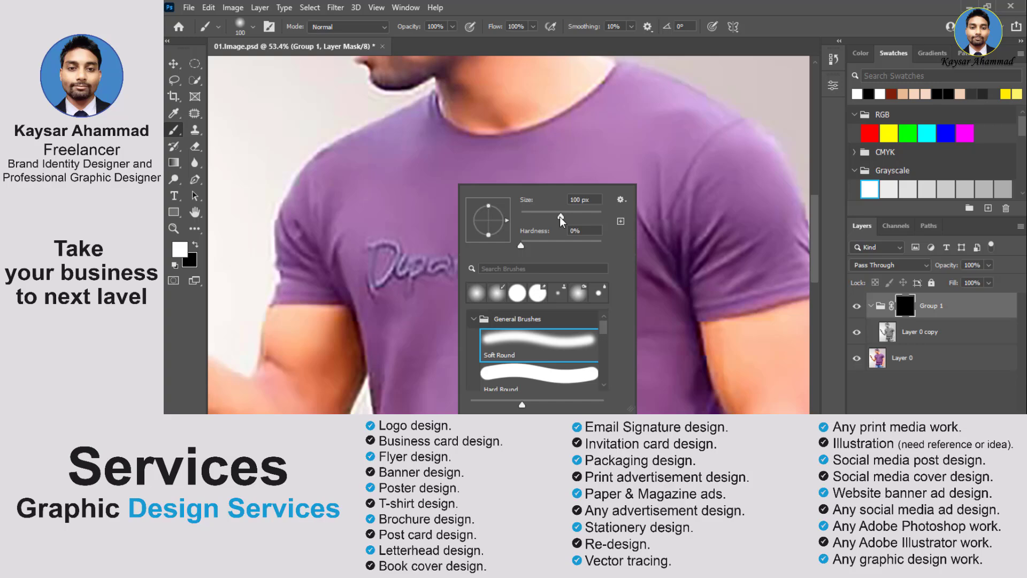
pyautogui.moveTo(564, 218); pyautogui.dragTo(560, 219)
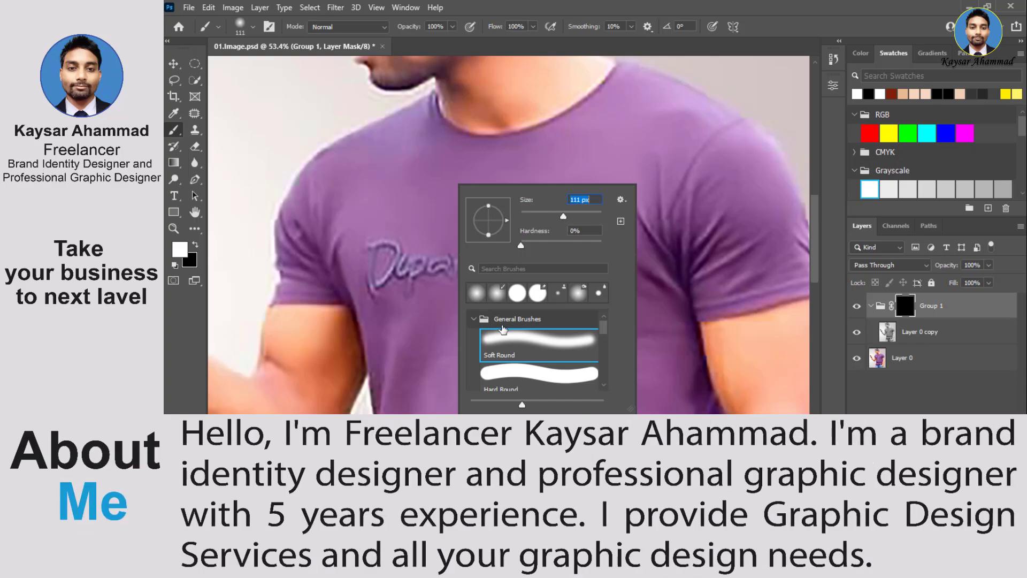
pyautogui.click(541, 351)
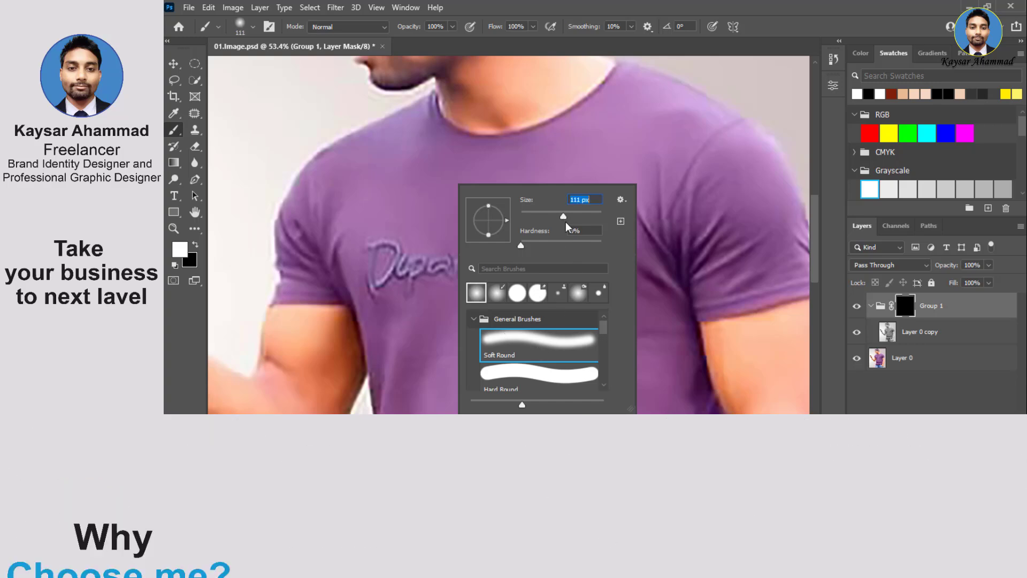
pyautogui.moveTo(563, 216); pyautogui.dragTo(566, 217)
pyautogui.click(591, 1)
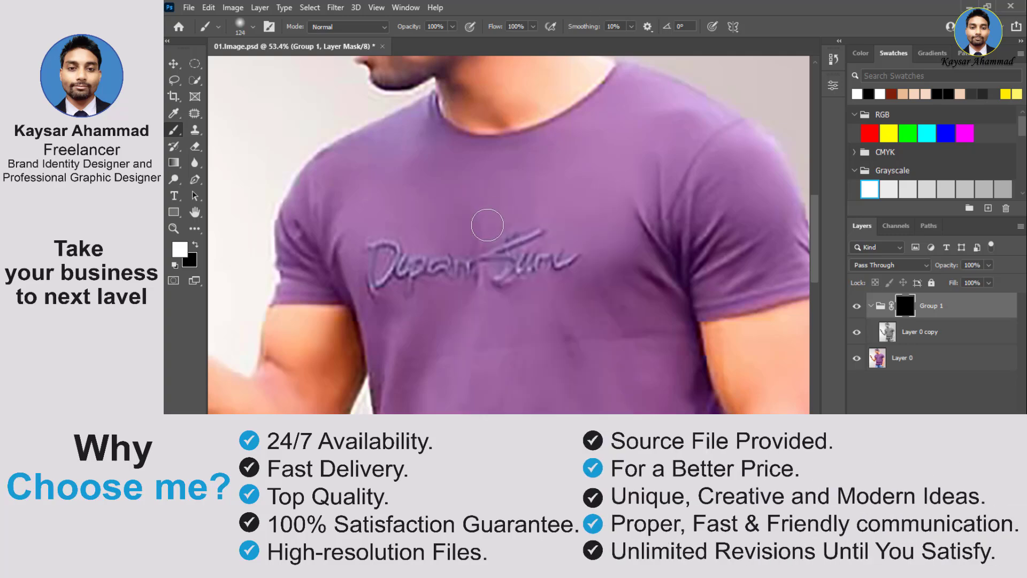
pyautogui.rightClick(497, 211)
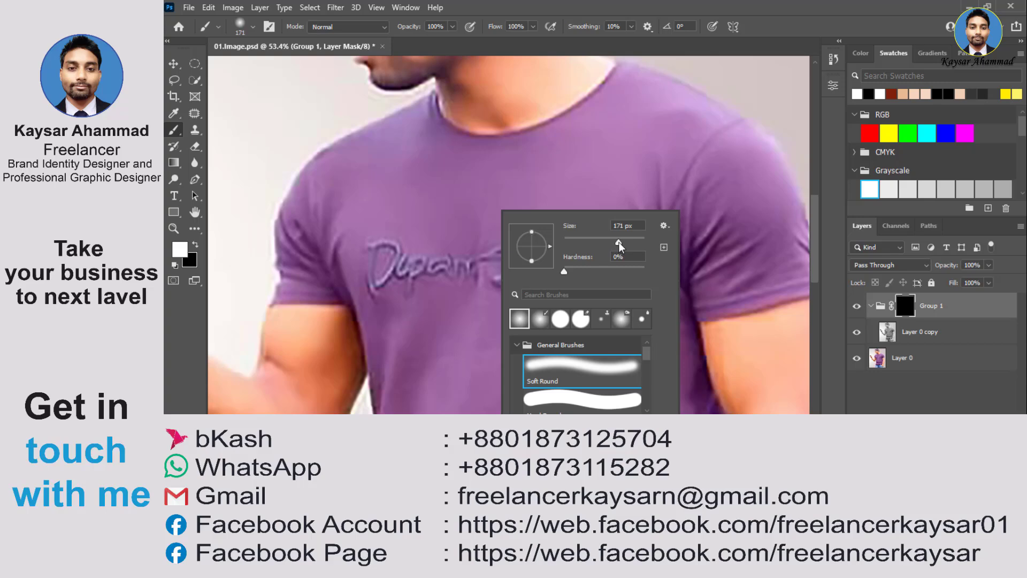
pyautogui.click(619, 243)
pyautogui.click(593, 3)
# Paint white on the Group 1 mask across the shirt's upper chest, enlarging the brush to 250 px
pyautogui.moveTo(513, 194)
pyautogui.mouseDown()
pyautogui.moveTo(477, 193)
pyautogui.moveTo(486, 213)
pyautogui.mouseUp()
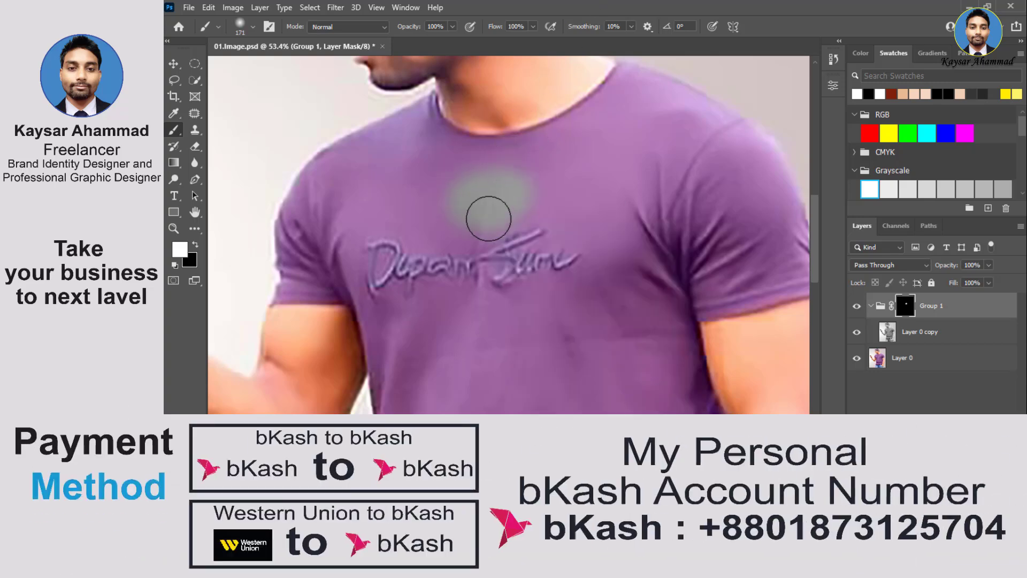
pyautogui.press(']')
pyautogui.press(']')
pyautogui.press(']')
pyautogui.press(']')
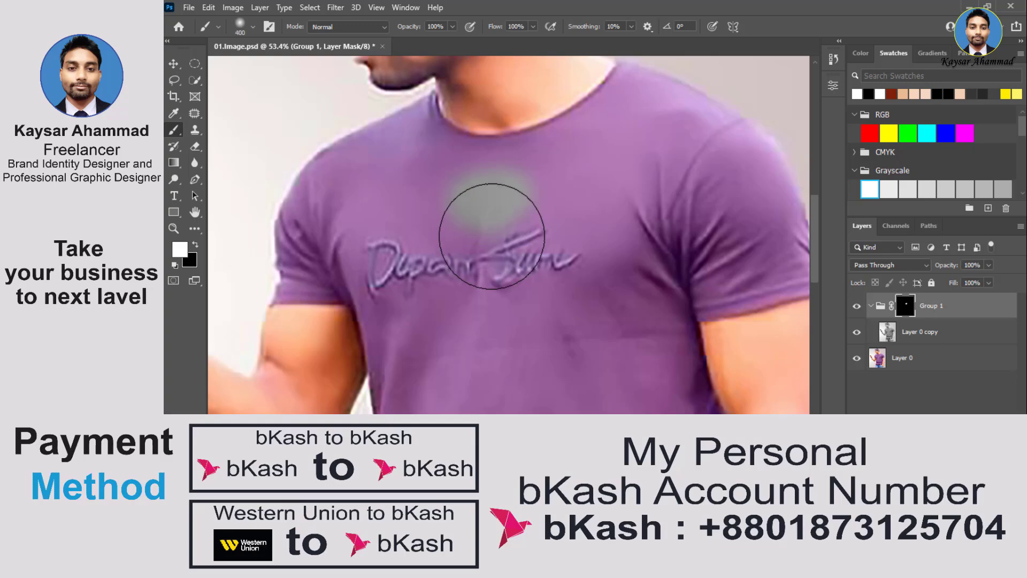
pyautogui.hotkey('ctrl', 'space')
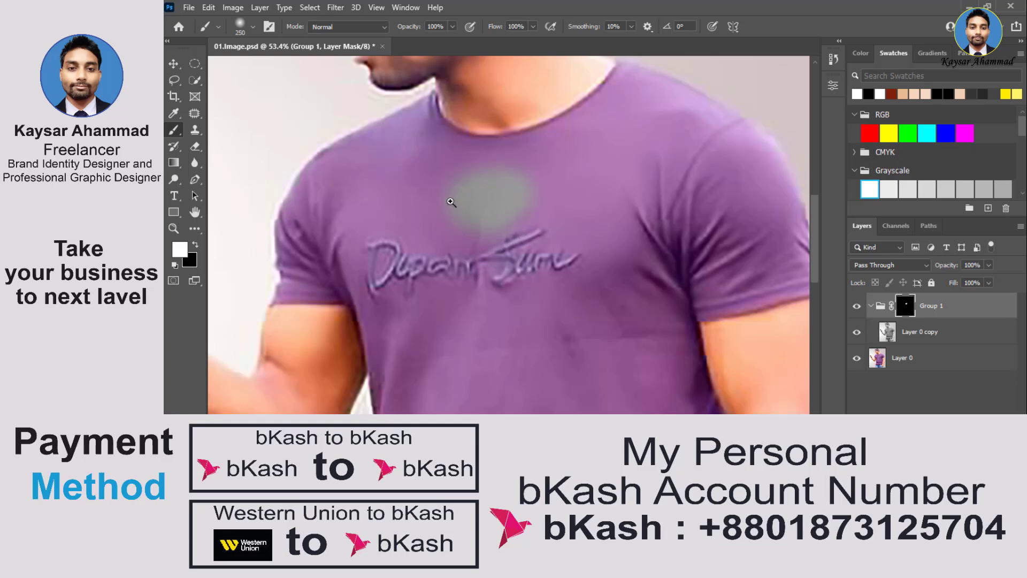
pyautogui.moveTo(451, 203); pyautogui.dragTo(458, 236)
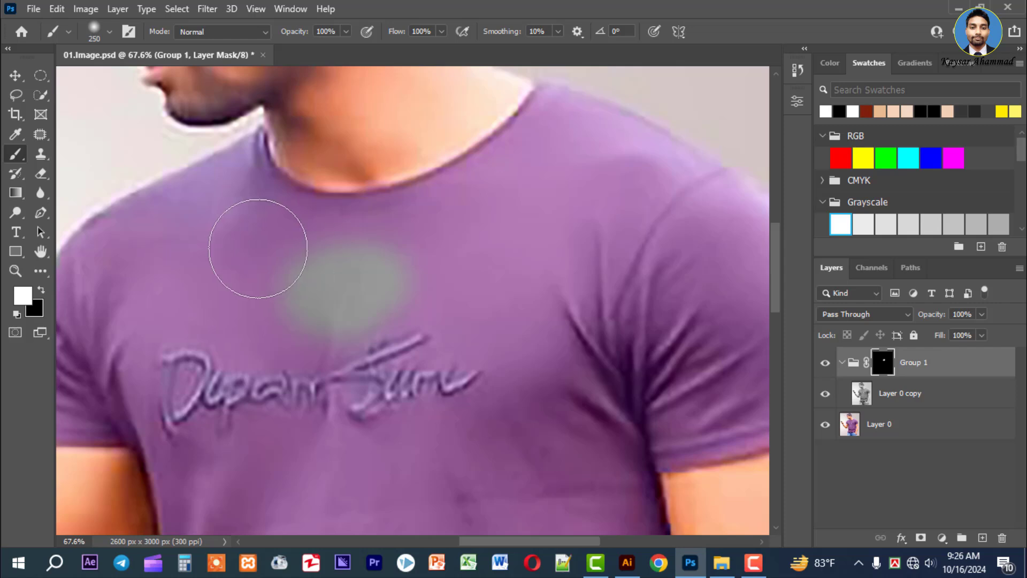
pyautogui.moveTo(257, 249)
pyautogui.mouseDown()
pyautogui.moveTo(316, 275)
pyautogui.moveTo(395, 271)
pyautogui.moveTo(422, 311)
pyautogui.moveTo(524, 272)
pyautogui.moveTo(482, 217)
pyautogui.moveTo(434, 214)
pyautogui.mouseUp()
pyautogui.hotkey('ctrl', 'space')
pyautogui.moveTo(390, 241); pyautogui.dragTo(429, 278)
# Reduce the brush to 80 px and paint the mask white along the shirt's neckline
pyautogui.press('[')
pyautogui.press('[')
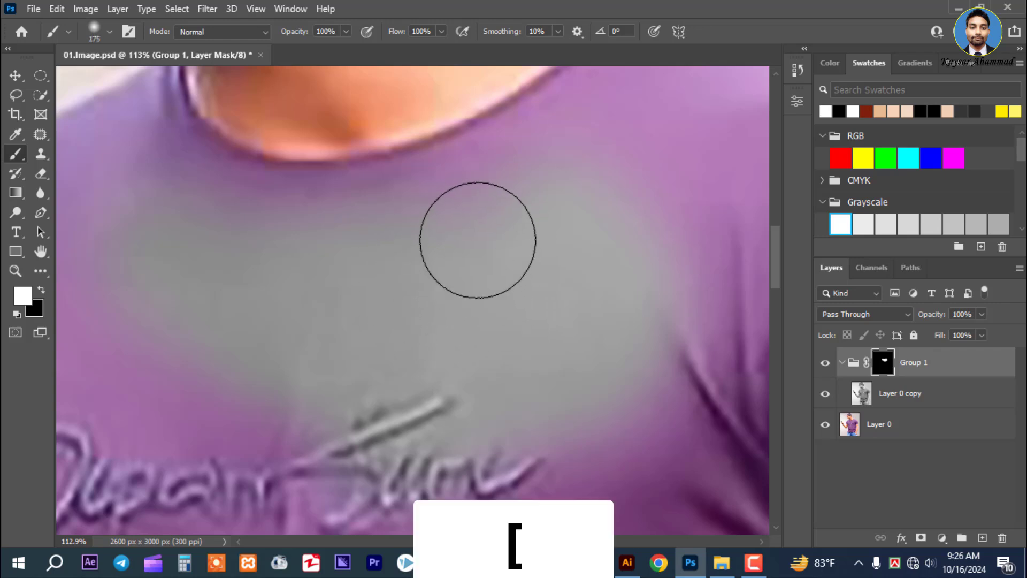
pyautogui.press('[')
pyautogui.press('[')
# Adjust the brush to 150 px and paint the mask white over the shirt beside the collar, up to the shoulder edge
pyautogui.press('[')
pyautogui.press('[')
pyautogui.press('[')
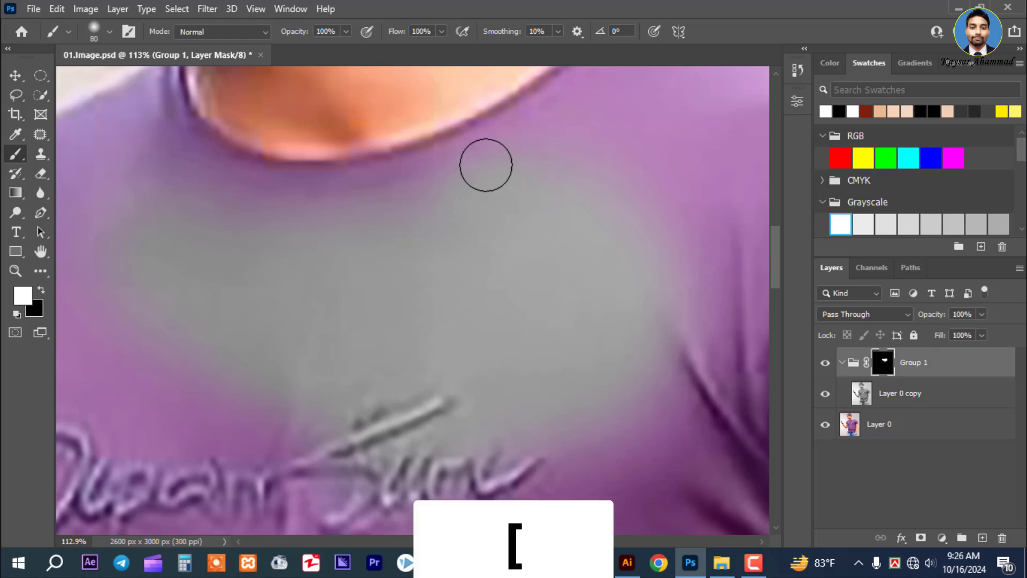
pyautogui.moveTo(486, 165)
pyautogui.mouseDown()
pyautogui.moveTo(482, 154)
pyautogui.moveTo(372, 192)
pyautogui.moveTo(282, 196)
pyautogui.moveTo(333, 202)
pyautogui.moveTo(282, 199)
pyautogui.moveTo(192, 165)
pyautogui.moveTo(280, 198)
pyautogui.moveTo(184, 149)
pyautogui.moveTo(375, 248)
pyautogui.moveTo(340, 195)
pyautogui.moveTo(337, 159)
pyautogui.moveTo(241, 236)
pyautogui.mouseUp()
pyautogui.scroll(2, 338, 194)
pyautogui.press('[')
pyautogui.press('[')
pyautogui.press('[')
pyautogui.press('[')
pyautogui.press(']')
pyautogui.press(']')
pyautogui.press(']')
pyautogui.press(']')
pyautogui.press(']')
pyautogui.press(']')
pyautogui.press(']')
pyautogui.press(']')
pyautogui.moveTo(312, 289); pyautogui.dragTo(265, 272)
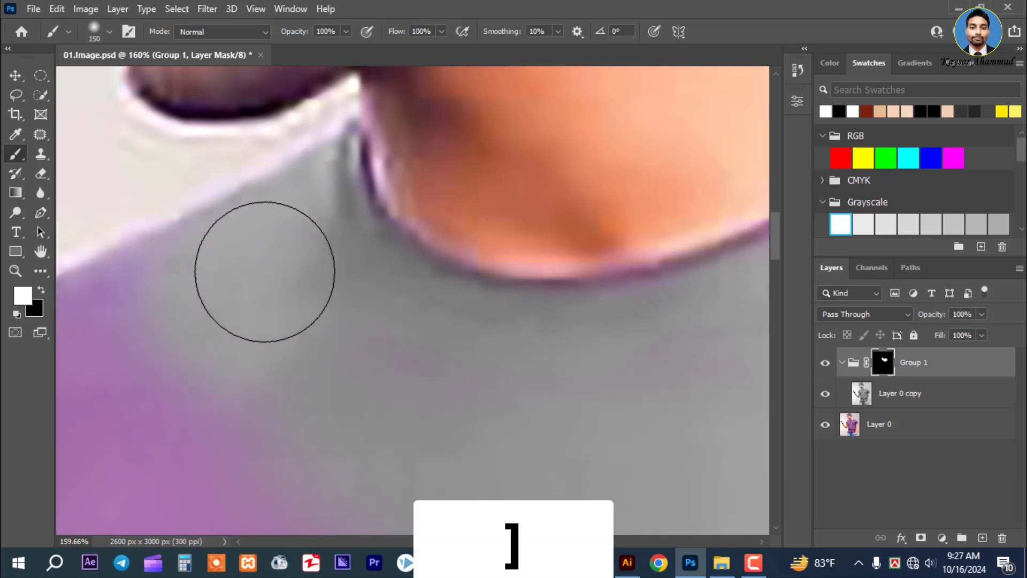
# Continue painting the mask white over the shoulder and sleeve on the phone-holding arm's side
pyautogui.moveTo(255, 327); pyautogui.dragTo(447, 280)
pyautogui.moveTo(342, 279); pyautogui.dragTo(294, 280)
pyautogui.moveTo(209, 326)
pyautogui.mouseDown()
pyautogui.moveTo(339, 246)
pyautogui.moveTo(257, 323)
pyautogui.moveTo(259, 224)
pyautogui.mouseUp()
pyautogui.moveTo(251, 241)
pyautogui.mouseDown()
pyautogui.moveTo(208, 344)
pyautogui.moveTo(196, 240)
pyautogui.mouseUp()
pyautogui.moveTo(196, 247); pyautogui.dragTo(202, 298)
pyautogui.moveTo(206, 342); pyautogui.dragTo(226, 211)
# Reduce the brush to 45 px and paint the Group 1 mask white along the hem and inner edge of the phone-side sleeve
pyautogui.press('[')
pyautogui.press('[')
pyautogui.press('[')
pyautogui.press('[')
pyautogui.press('[')
pyautogui.press('[')
pyautogui.press('[')
pyautogui.press('[')
pyautogui.press('[')
pyautogui.press('[')
pyautogui.press('[')
pyautogui.moveTo(144, 386); pyautogui.dragTo(257, 386)
pyautogui.scroll(2, 322, 385)
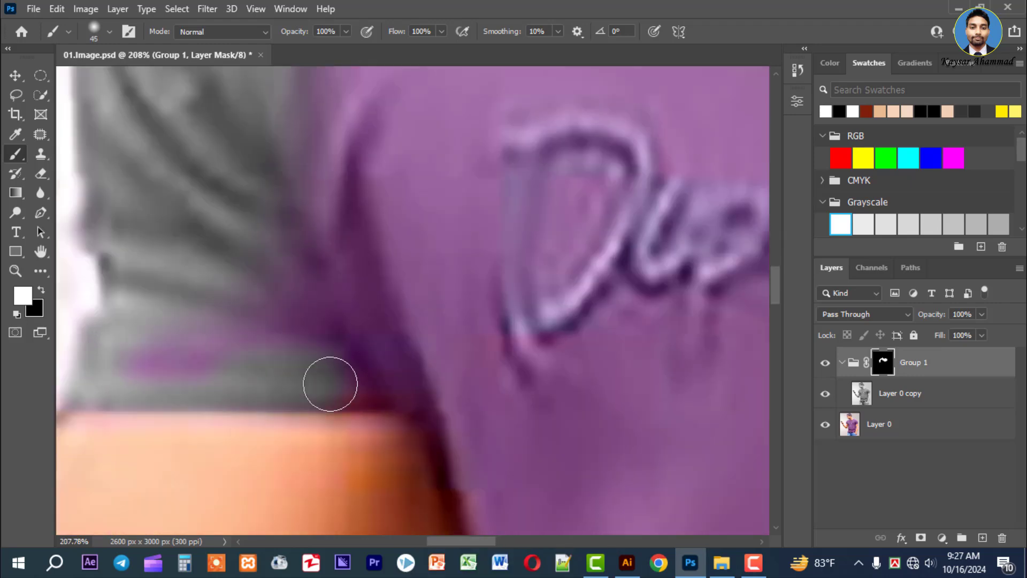
pyautogui.moveTo(331, 384); pyautogui.dragTo(503, 388)
pyautogui.moveTo(300, 385); pyautogui.dragTo(471, 326)
pyautogui.press('[')
pyautogui.press('[')
pyautogui.press('[')
pyautogui.press('[')
pyautogui.press(']')
pyautogui.press(']')
pyautogui.press(']')
pyautogui.press(']')
pyautogui.press(']')
pyautogui.press(']')
pyautogui.press(']')
pyautogui.press(']')
pyautogui.press(']')
pyautogui.press(']')
pyautogui.moveTo(380, 160); pyautogui.dragTo(460, 344)
pyautogui.moveTo(342, 118); pyautogui.dragTo(381, 314)
# Paint the mask white over the rest of the T-shirt, covering the lettering, torso, other sleeve and bottom hem with varying brush sizes
pyautogui.scroll(-4, 321, 267)
pyautogui.moveTo(292, 139)
pyautogui.mouseDown()
pyautogui.moveTo(242, 308)
pyautogui.moveTo(230, 86)
pyautogui.mouseUp()
pyautogui.moveTo(214, 96)
pyautogui.mouseDown()
pyautogui.moveTo(158, 372)
pyautogui.moveTo(332, 375)
pyautogui.mouseUp()
pyautogui.moveTo(482, 370); pyautogui.dragTo(241, 358)
pyautogui.press(']')
pyautogui.press(']')
pyautogui.moveTo(385, 372)
pyautogui.mouseDown()
pyautogui.moveTo(632, 193)
pyautogui.moveTo(567, 482)
pyautogui.mouseUp()
pyautogui.moveTo(589, 455)
pyautogui.mouseDown()
pyautogui.moveTo(622, 264)
pyautogui.moveTo(621, 81)
pyautogui.mouseUp()
pyautogui.moveTo(618, 75)
pyautogui.mouseDown()
pyautogui.moveTo(551, 358)
pyautogui.moveTo(551, 299)
pyautogui.mouseUp()
pyautogui.moveTo(524, 265)
pyautogui.mouseDown()
pyautogui.moveTo(515, 351)
pyautogui.moveTo(540, 176)
pyautogui.mouseUp()
pyautogui.press('[')
pyautogui.moveTo(540, 182)
pyautogui.mouseDown()
pyautogui.moveTo(316, 316)
pyautogui.moveTo(452, 319)
pyautogui.moveTo(509, 224)
pyautogui.mouseUp()
pyautogui.moveTo(520, 209)
pyautogui.mouseDown()
pyautogui.moveTo(553, 223)
pyautogui.moveTo(635, 428)
pyautogui.mouseUp()
pyautogui.press(']')
pyautogui.press(']')
pyautogui.moveTo(342, 343)
pyautogui.mouseDown()
pyautogui.moveTo(566, 376)
pyautogui.moveTo(559, 337)
pyautogui.mouseUp()
pyautogui.moveTo(514, 278); pyautogui.dragTo(621, 369)
pyautogui.moveTo(385, 289)
pyautogui.mouseDown()
pyautogui.moveTo(628, 365)
pyautogui.moveTo(583, 289)
pyautogui.mouseUp()
pyautogui.moveTo(583, 288); pyautogui.dragTo(583, 375)
pyautogui.press('[')
pyautogui.moveTo(436, 246); pyautogui.dragTo(252, 160)
pyautogui.moveTo(300, 307); pyautogui.dragTo(387, 372)
pyautogui.scroll(-5, 461, 369)
pyautogui.moveTo(460, 342)
pyautogui.mouseDown()
pyautogui.moveTo(464, 389)
pyautogui.moveTo(476, 268)
pyautogui.mouseUp()
pyautogui.press(']')
pyautogui.press(']')
pyautogui.press(']')
pyautogui.press(']')
pyautogui.press(']')
pyautogui.press(']')
pyautogui.moveTo(254, 257); pyautogui.dragTo(362, 360)
pyautogui.moveTo(369, 428); pyautogui.dragTo(364, 219)
pyautogui.moveTo(321, 289)
pyautogui.mouseDown()
pyautogui.moveTo(365, 405)
pyautogui.moveTo(489, 343)
pyautogui.mouseUp()
pyautogui.moveTo(374, 391); pyautogui.dragTo(371, 332)
pyautogui.press('[')
pyautogui.press('[')
pyautogui.press('[')
pyautogui.press('[')
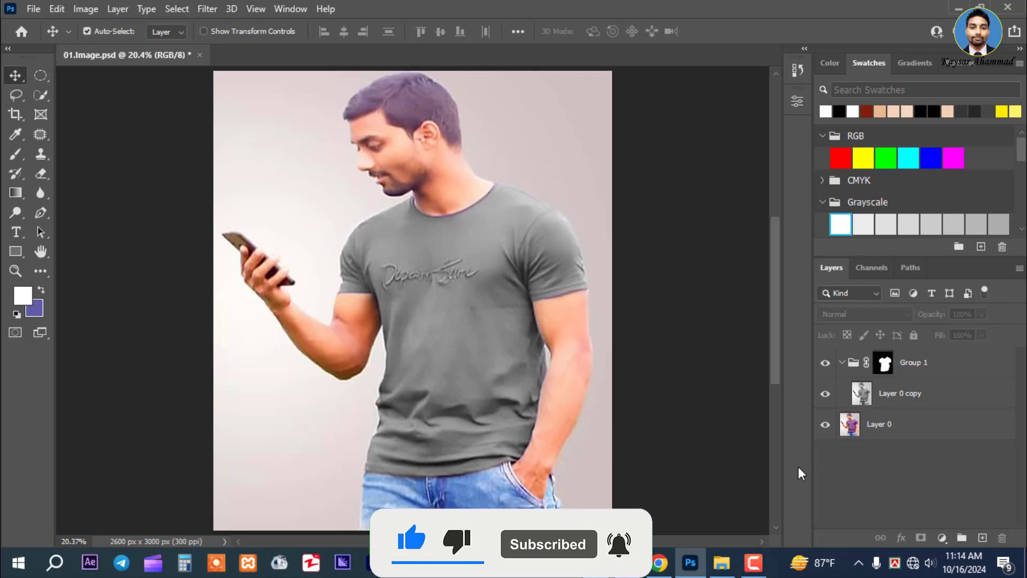
# Show the Design folder's files as thumbnails and open 02.Image.jpg
pyautogui.click(35, 7)
pyautogui.click(85, 40)
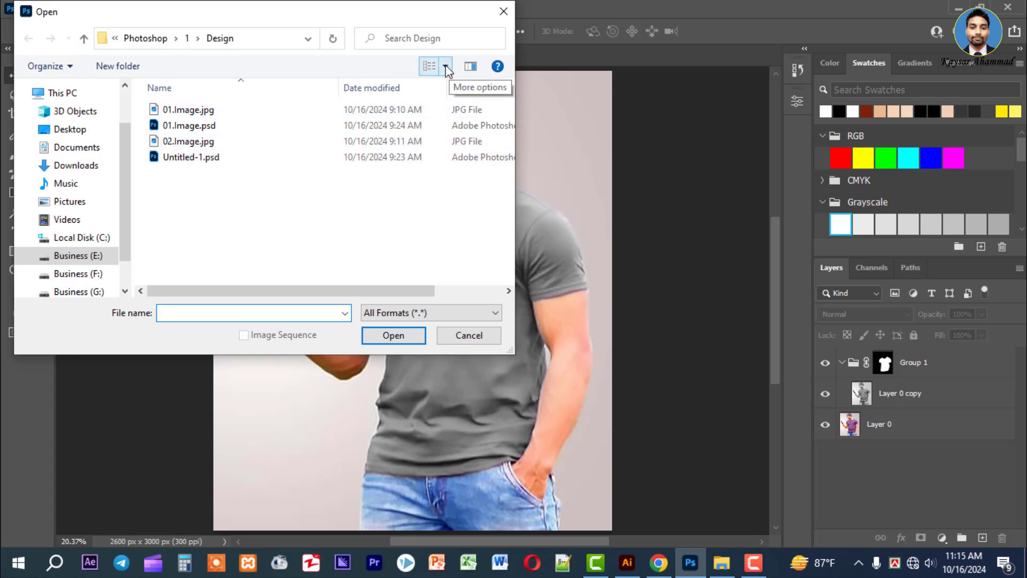
pyautogui.click(451, 68)
pyautogui.click(498, 44)
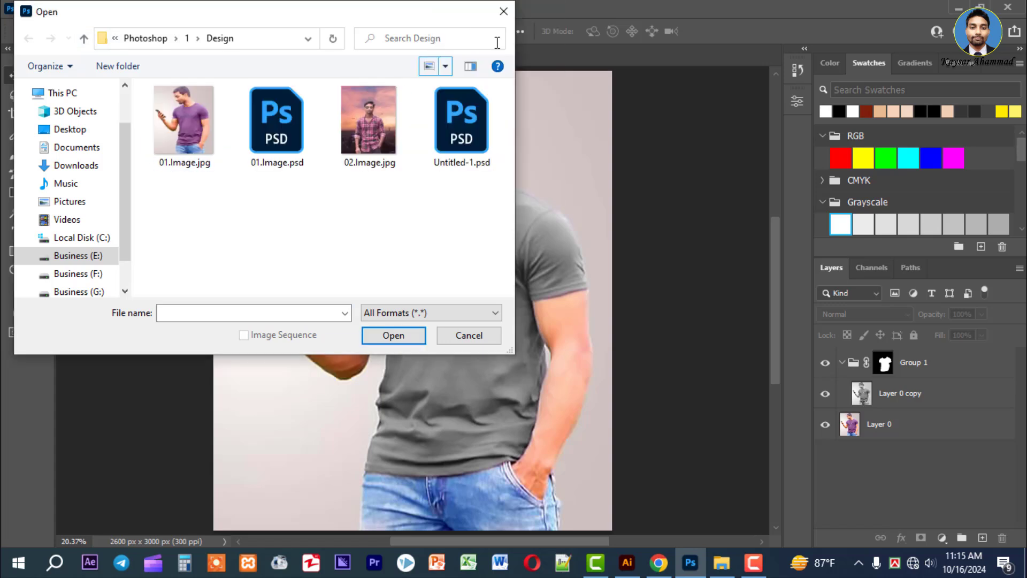
pyautogui.click(371, 107)
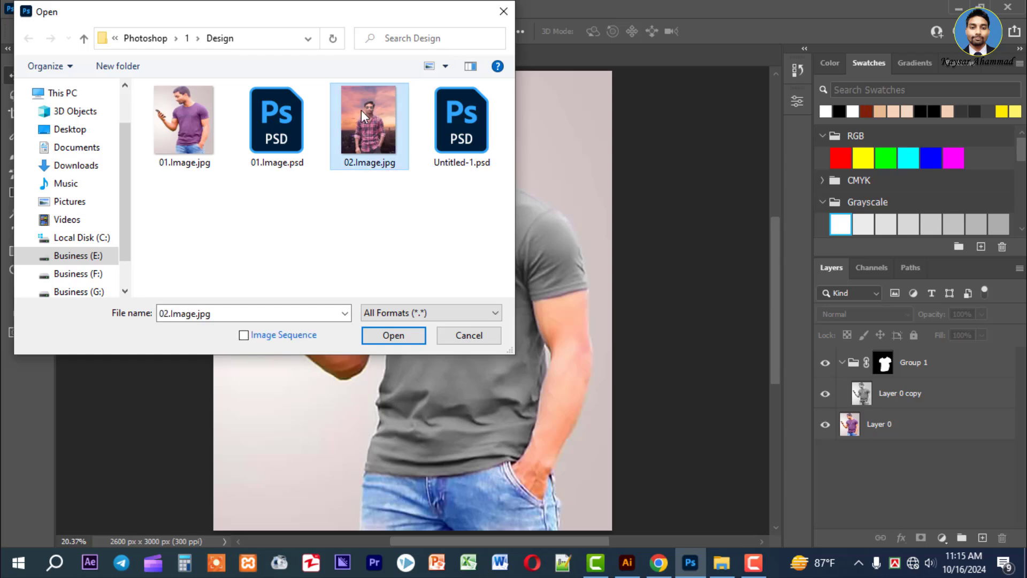
pyautogui.click(394, 336)
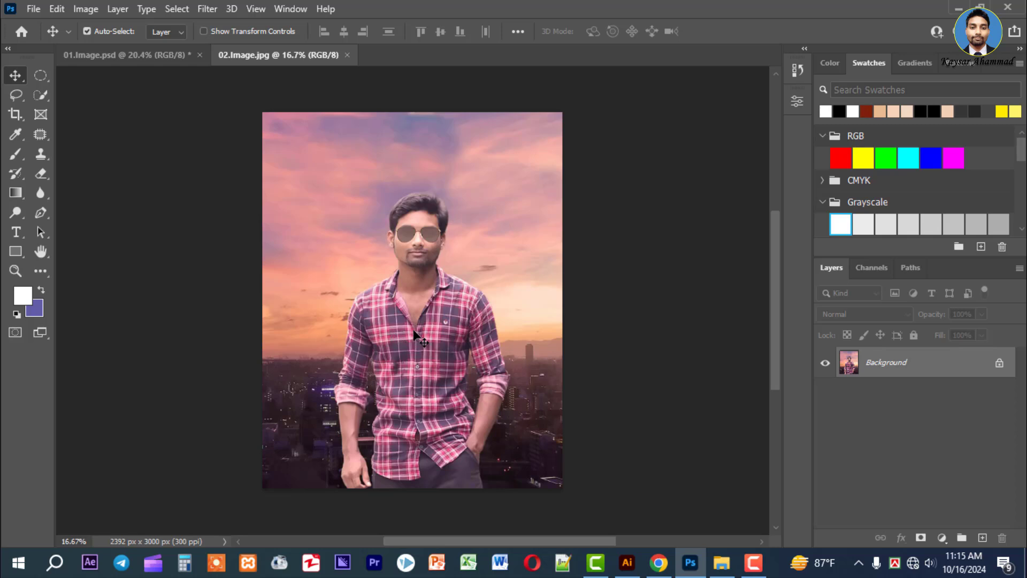
# Bring the 02.Image.jpg picture into 01.Image.psd with the Move tool and place its layer inside Group 1 above Layer 0 copy
pyautogui.rightClick(18, 77)
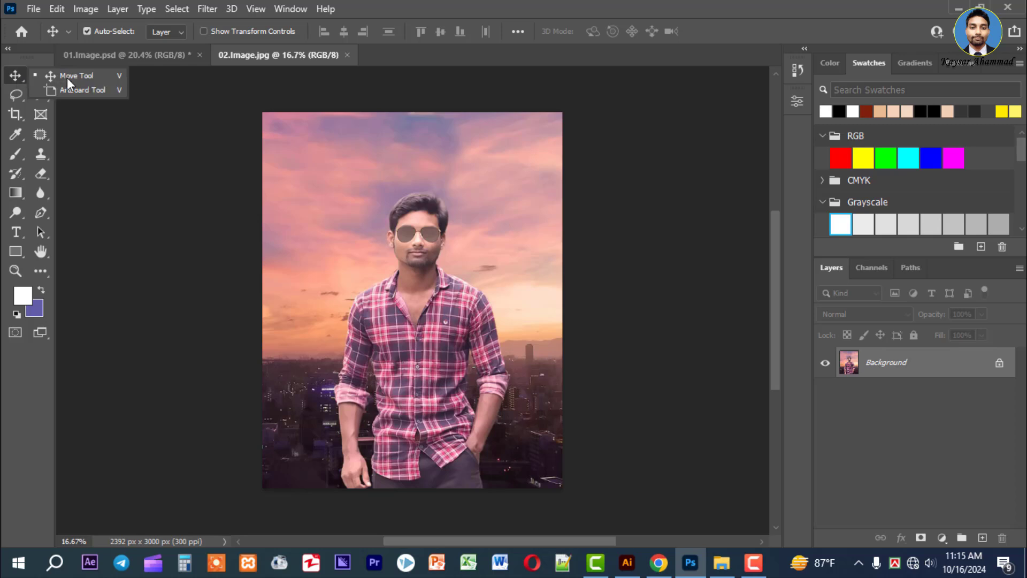
pyautogui.click(78, 78)
pyautogui.moveTo(433, 272)
pyautogui.mouseDown()
pyautogui.moveTo(165, 56)
pyautogui.moveTo(467, 275)
pyautogui.moveTo(439, 275)
pyautogui.moveTo(437, 288)
pyautogui.mouseUp()
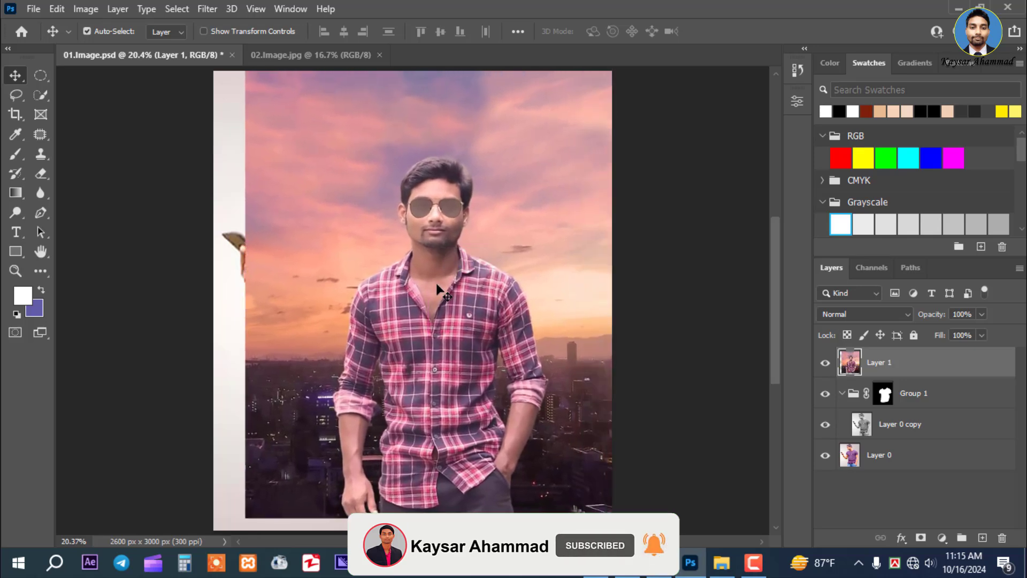
pyautogui.moveTo(428, 252); pyautogui.dragTo(411, 253)
pyautogui.moveTo(894, 367); pyautogui.dragTo(921, 415)
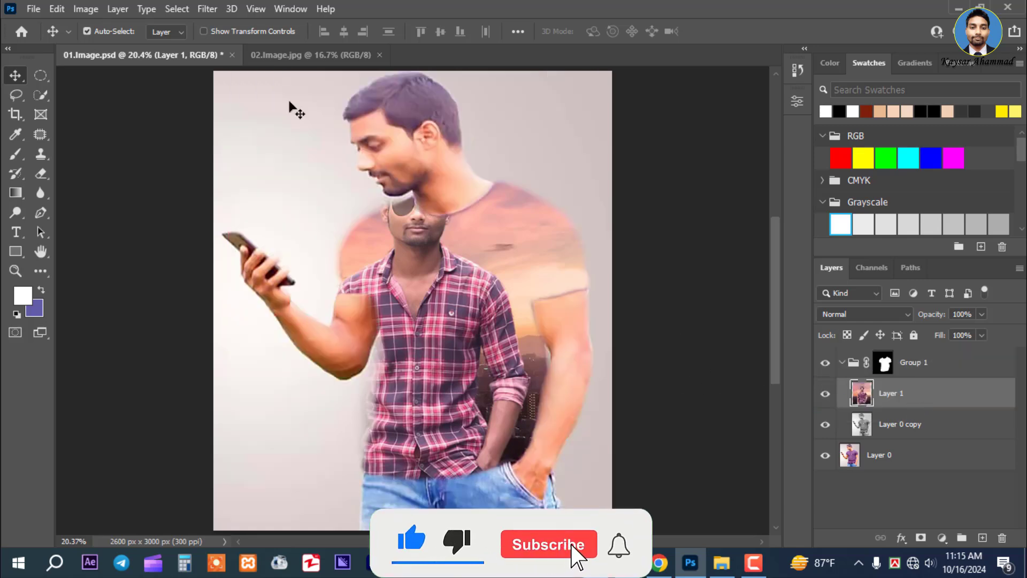
# Show transform controls, scale Layer 1 proportionally down to about 72% and centre its figure over the T-shirt
pyautogui.click(203, 31)
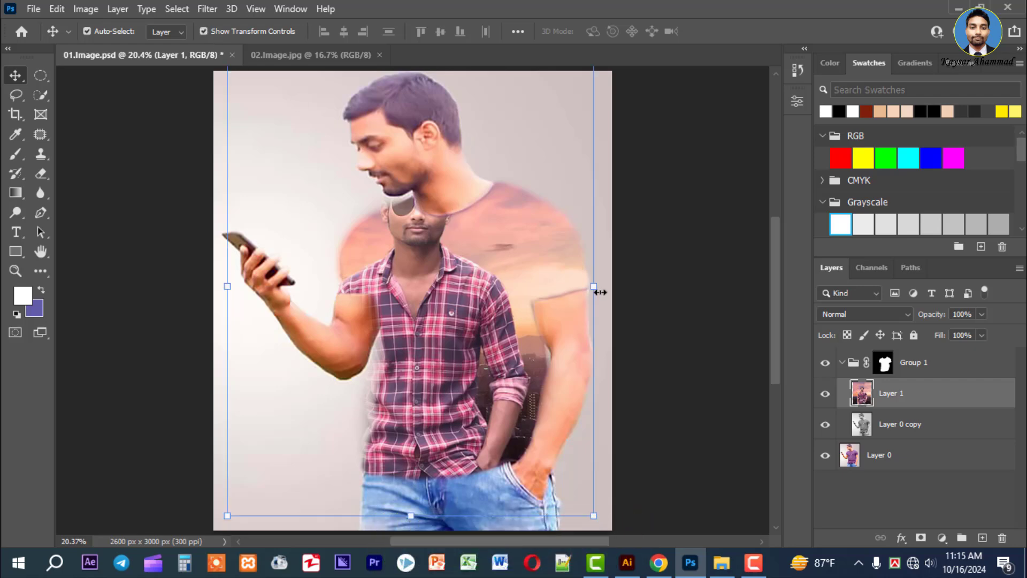
pyautogui.moveTo(601, 293); pyautogui.dragTo(560, 289)
pyautogui.moveTo(394, 78); pyautogui.dragTo(394, 141)
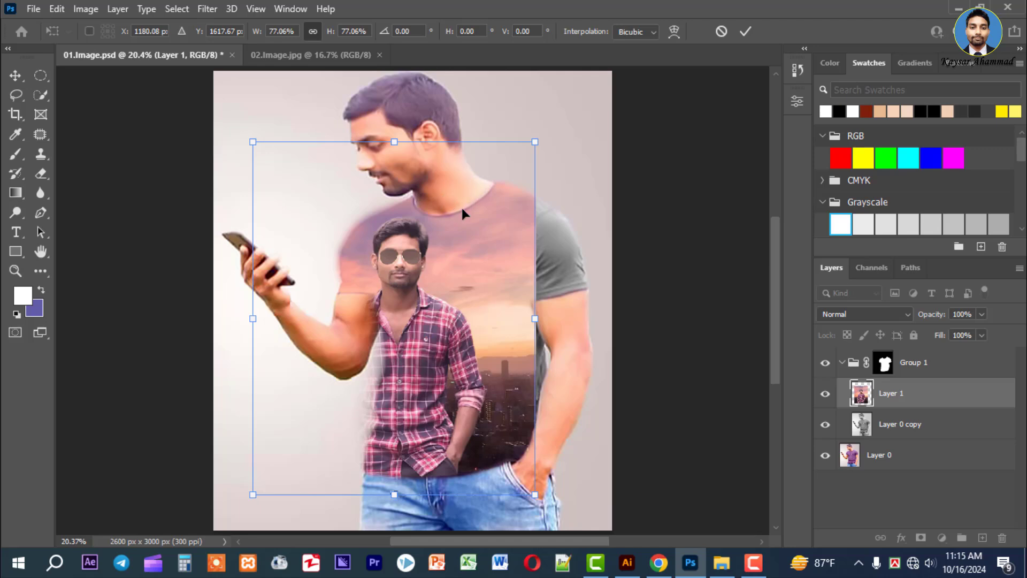
pyautogui.moveTo(462, 231); pyautogui.dragTo(509, 235)
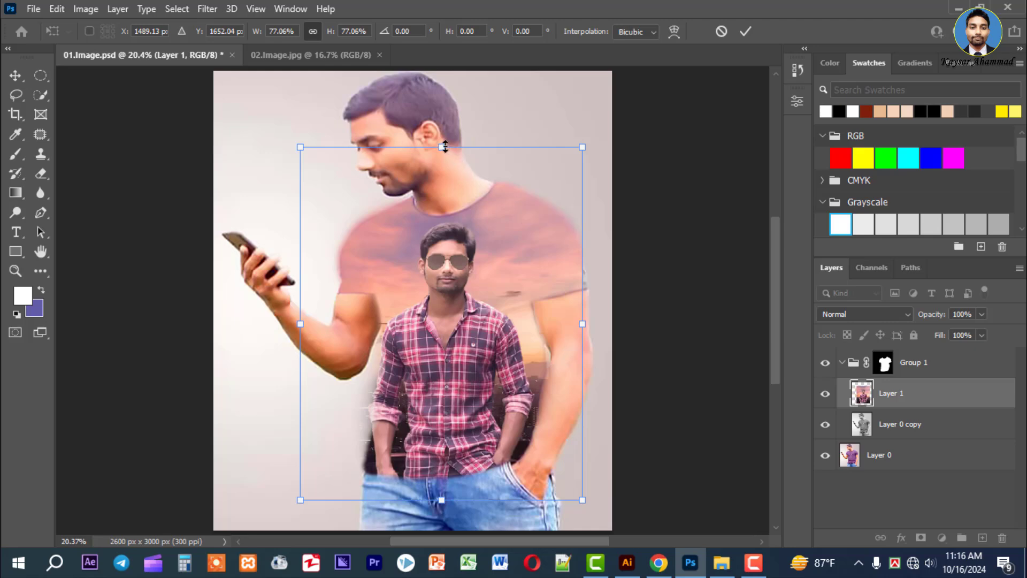
pyautogui.moveTo(441, 146); pyautogui.dragTo(444, 170)
pyautogui.moveTo(486, 298); pyautogui.dragTo(487, 278)
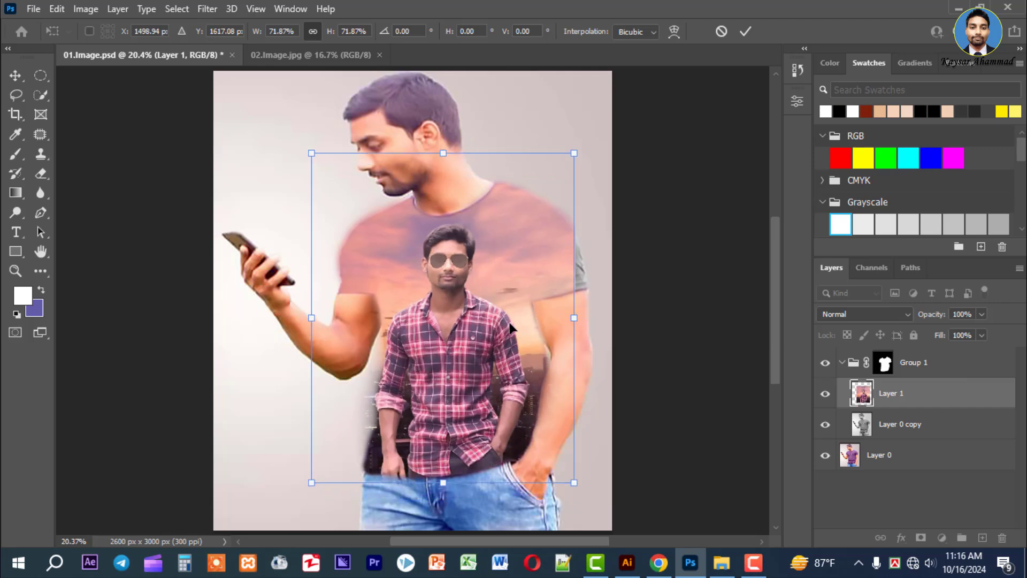
pyautogui.moveTo(509, 323); pyautogui.dragTo(511, 327)
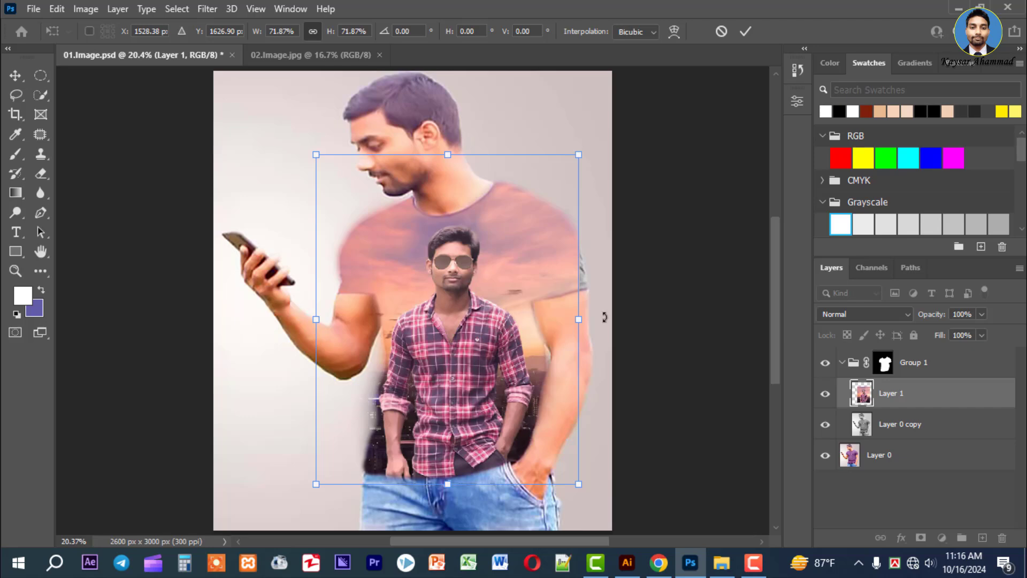
# Enlarge Layer 1 to about 77% so it covers the shirt, nudge it left, apply the transform and hide the transform controls
pyautogui.moveTo(579, 325); pyautogui.dragTo(593, 323)
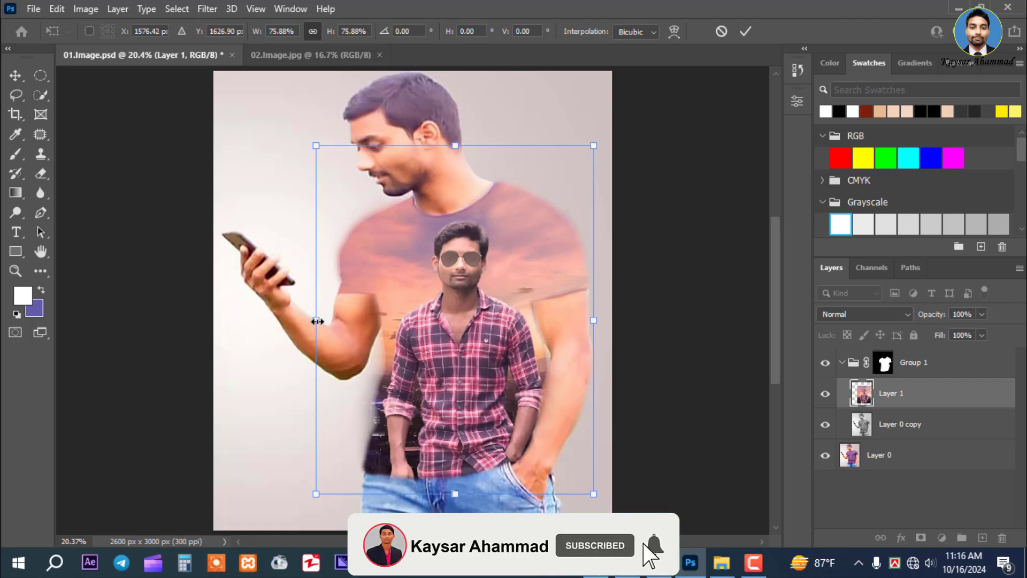
pyautogui.moveTo(315, 320); pyautogui.dragTo(312, 320)
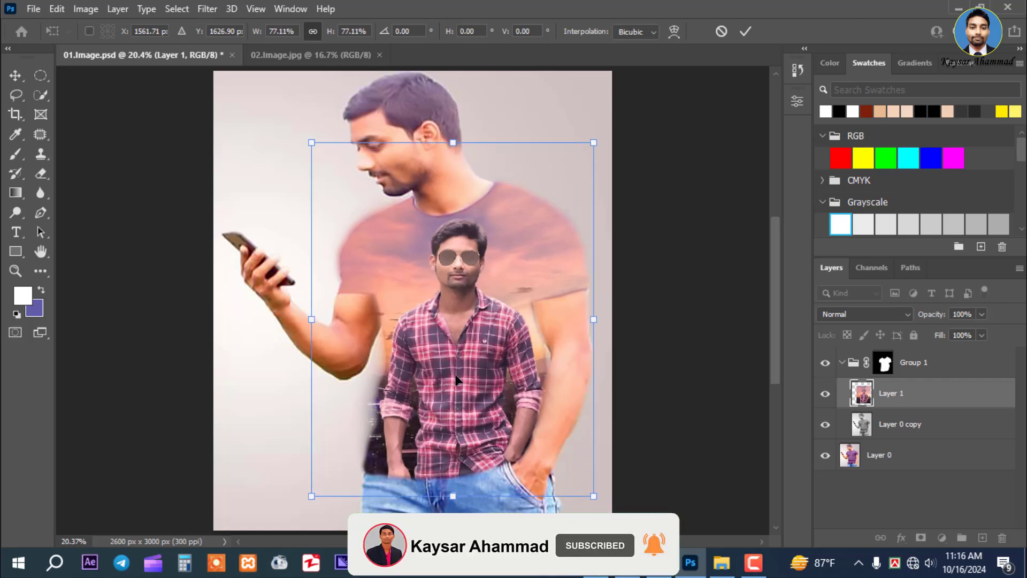
pyautogui.moveTo(456, 379); pyautogui.dragTo(456, 380)
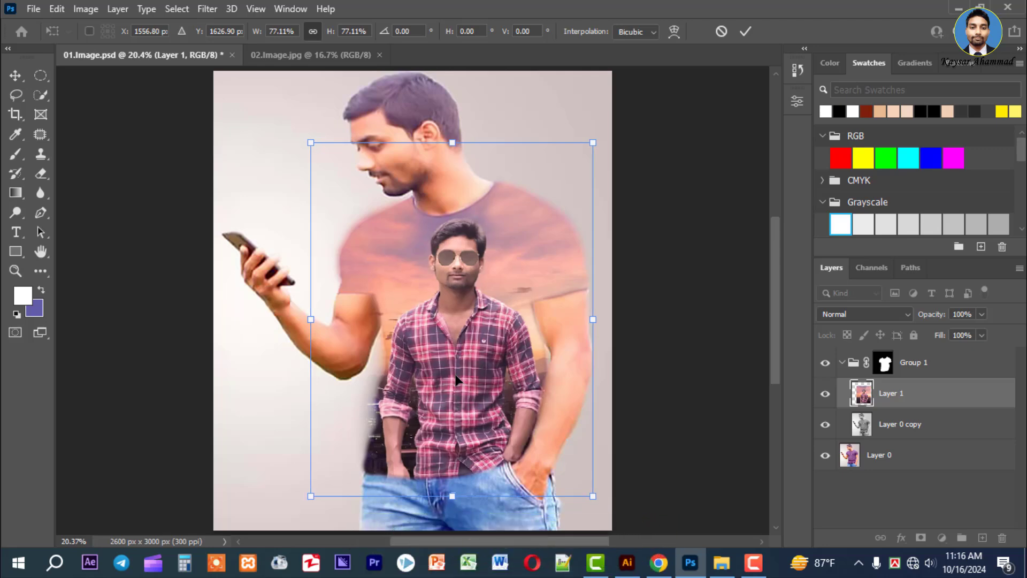
pyautogui.press('Left')
pyautogui.press('Left')
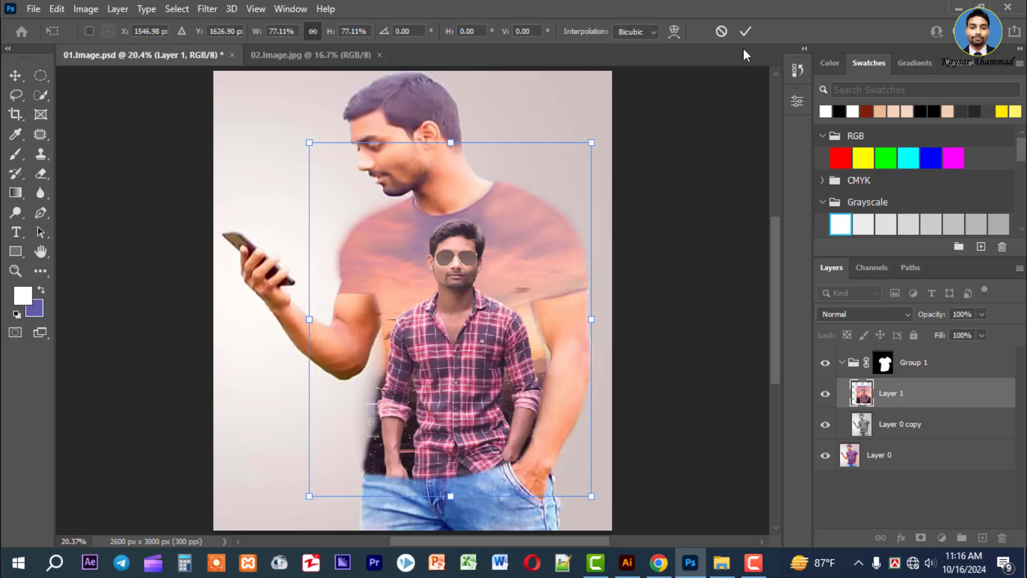
pyautogui.click(745, 31)
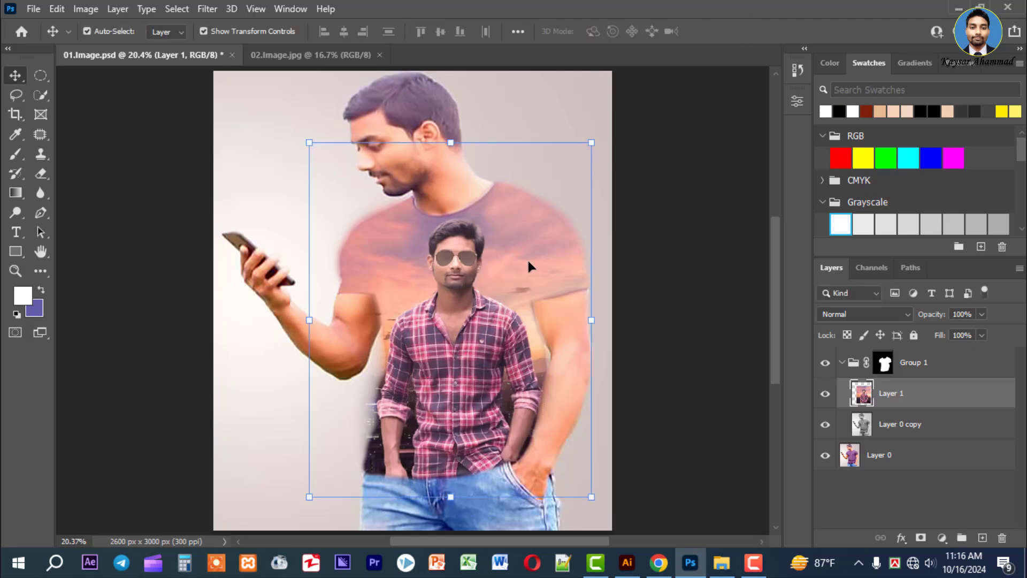
pyautogui.click(203, 30)
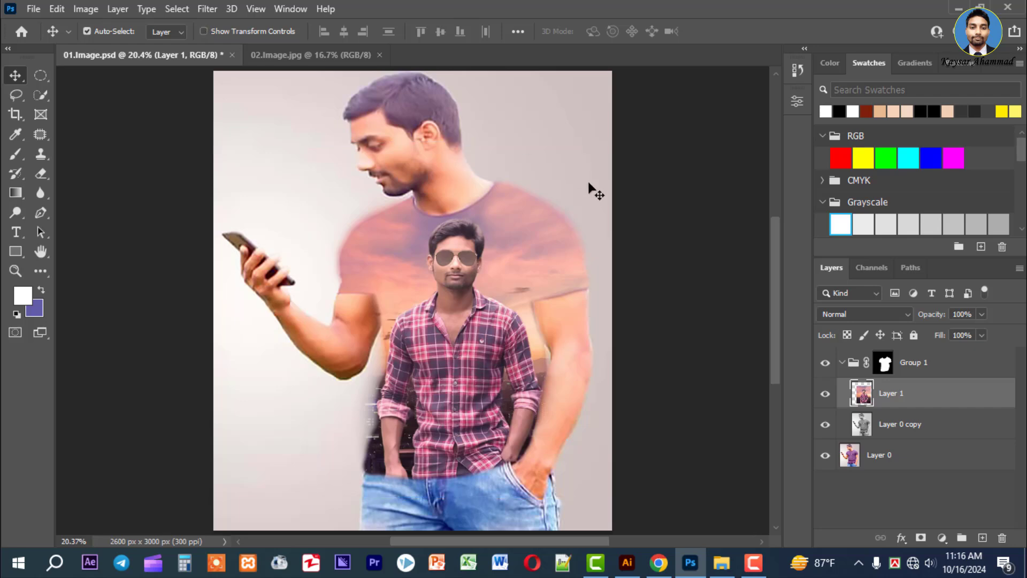
# Set Layer 1's blend mode to Overlay and deselect the layer
pyautogui.click(656, 217)
pyautogui.click(474, 292)
pyautogui.click(892, 315)
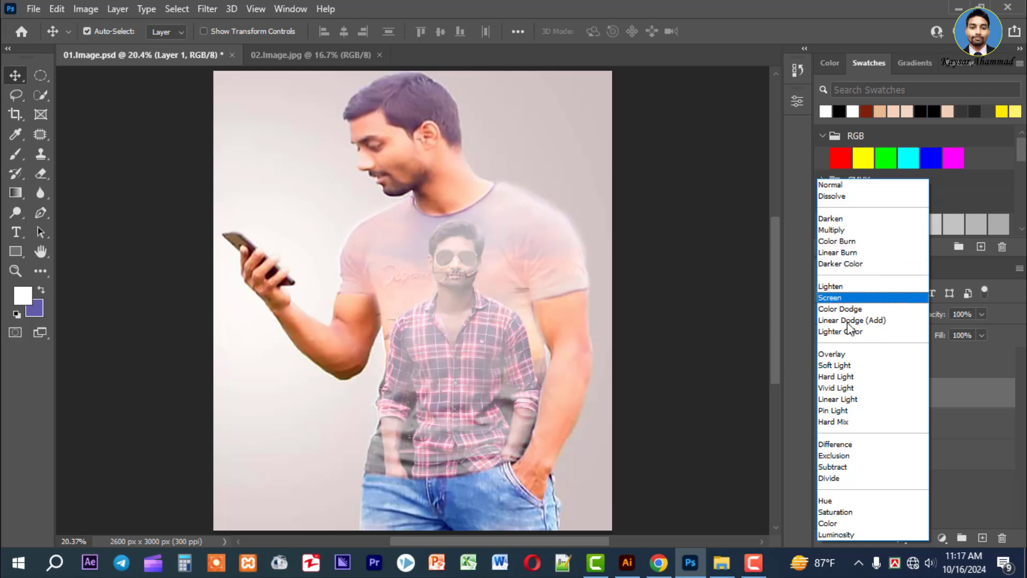
pyautogui.click(852, 355)
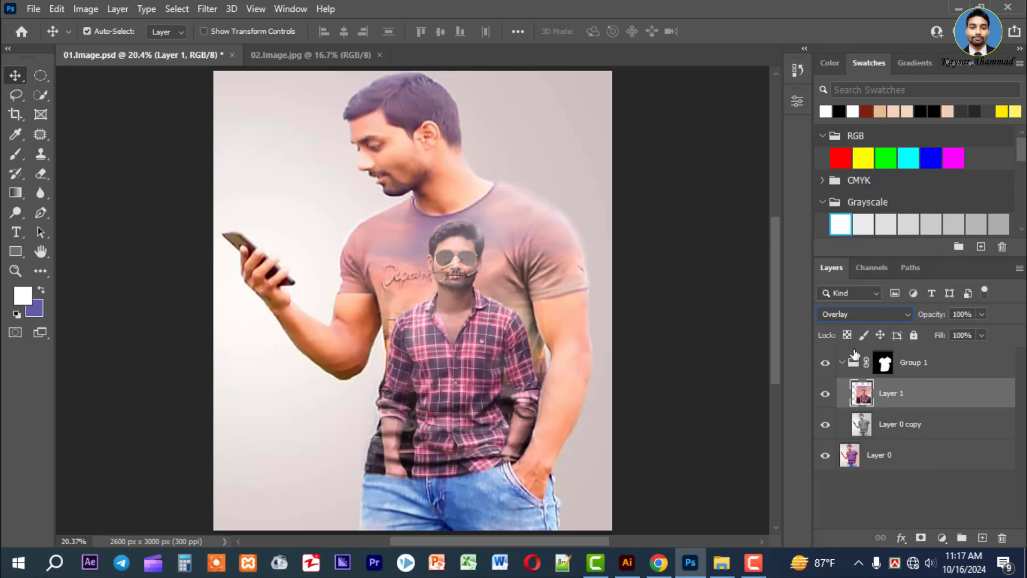
pyautogui.click(747, 387)
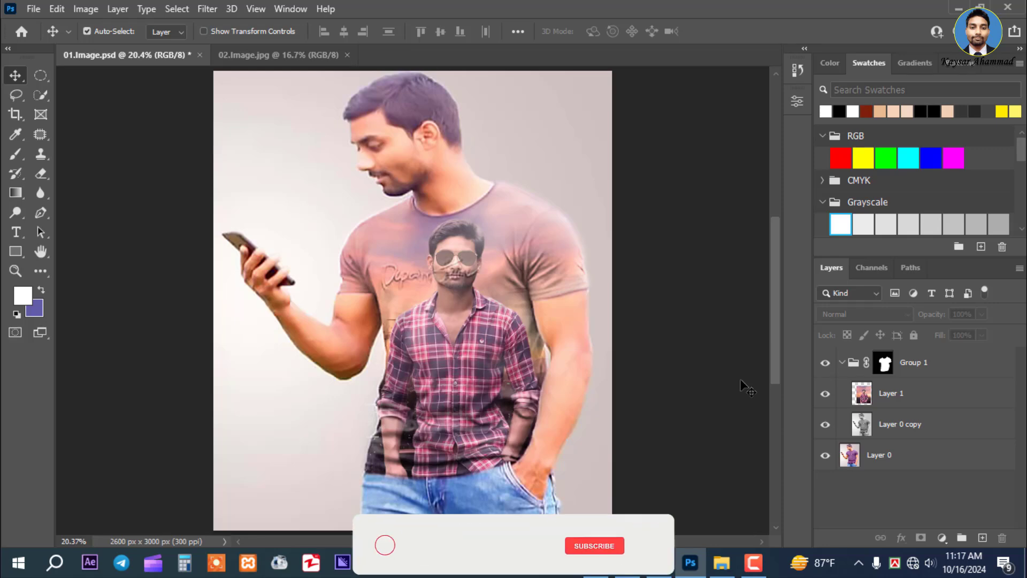
# Collapse Group 1 in the layer list and leave no layer selected
pyautogui.click(958, 397)
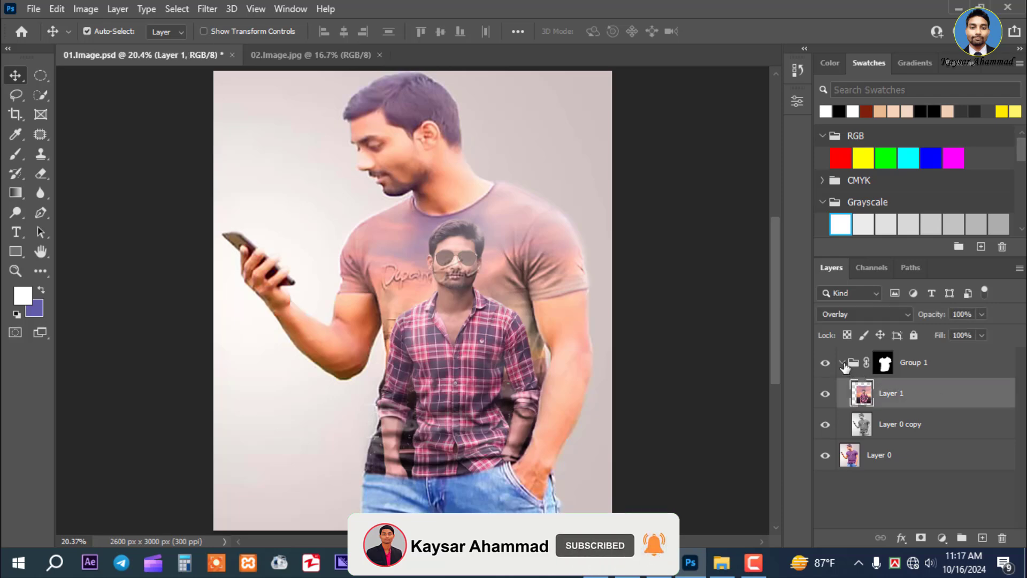
pyautogui.click(844, 363)
pyautogui.click(726, 373)
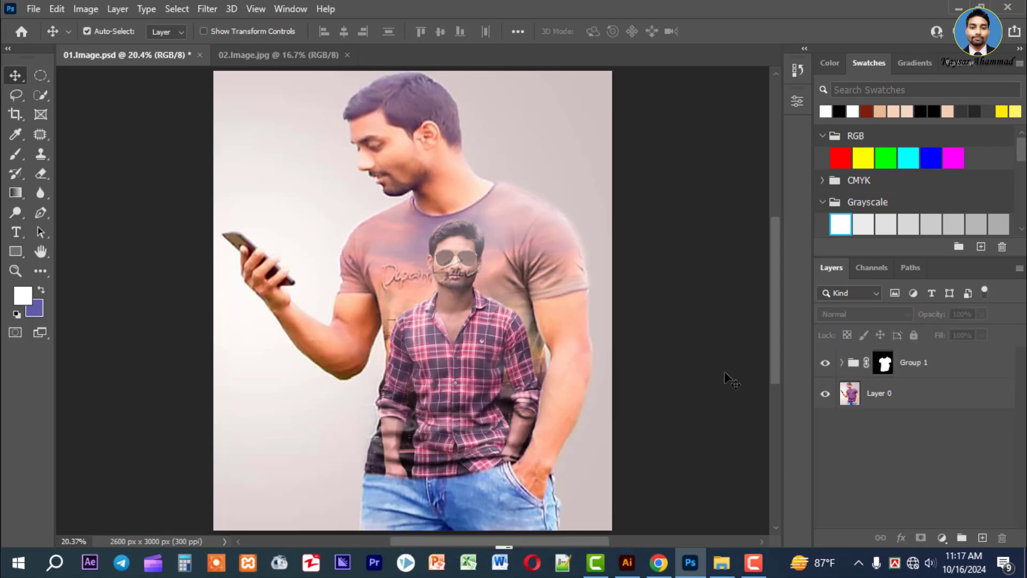